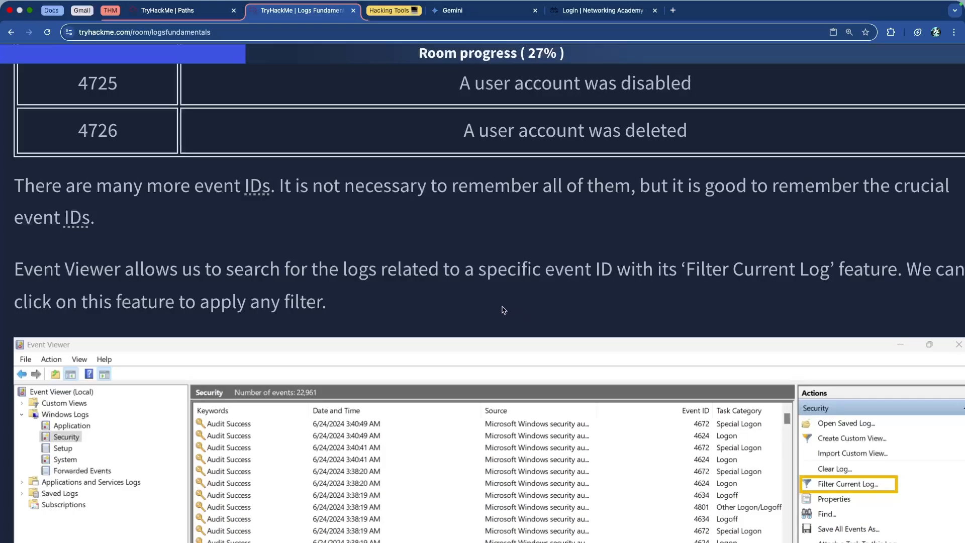
Read how Event Viewer's Filter Current Log feature filters the Security log by event ID 4624.
left_click_drag(636, 272, 864, 279)
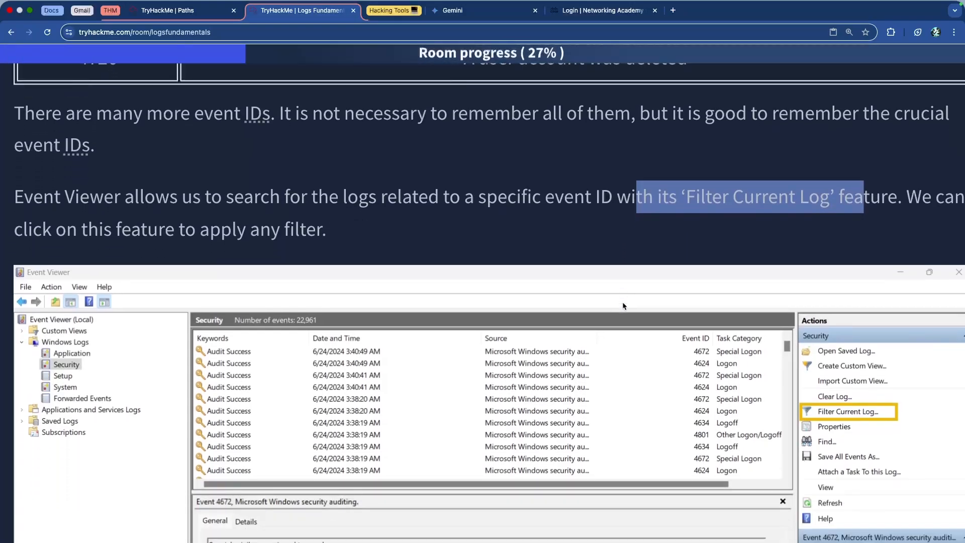
scroll(623, 306, "down", 6)
scroll(623, 306, "down", 8)
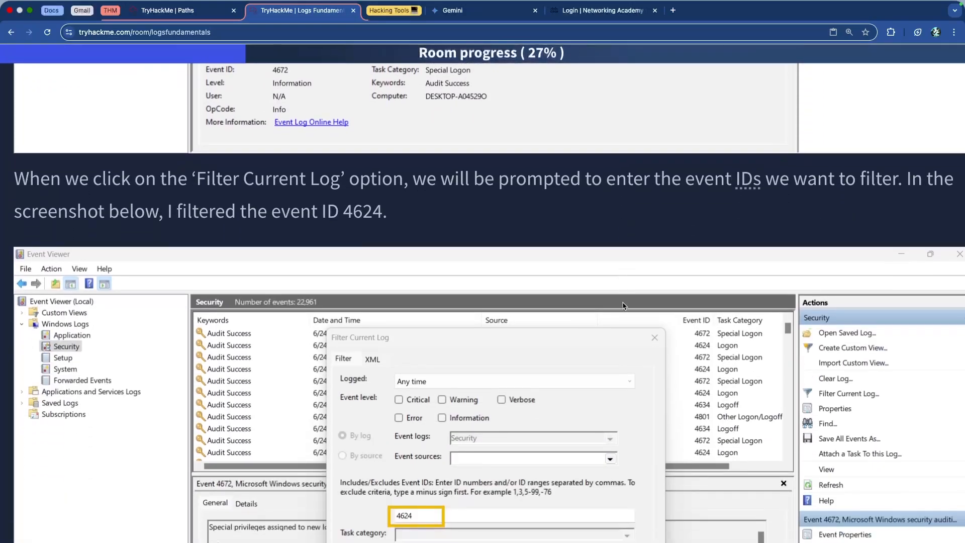
scroll(623, 302, "down", 2)
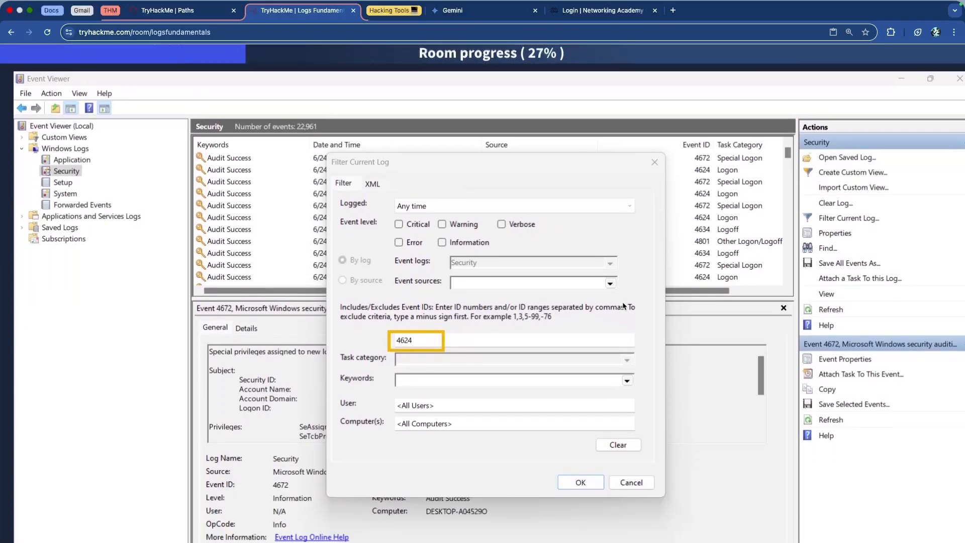
scroll(483, 325, "down", 9)
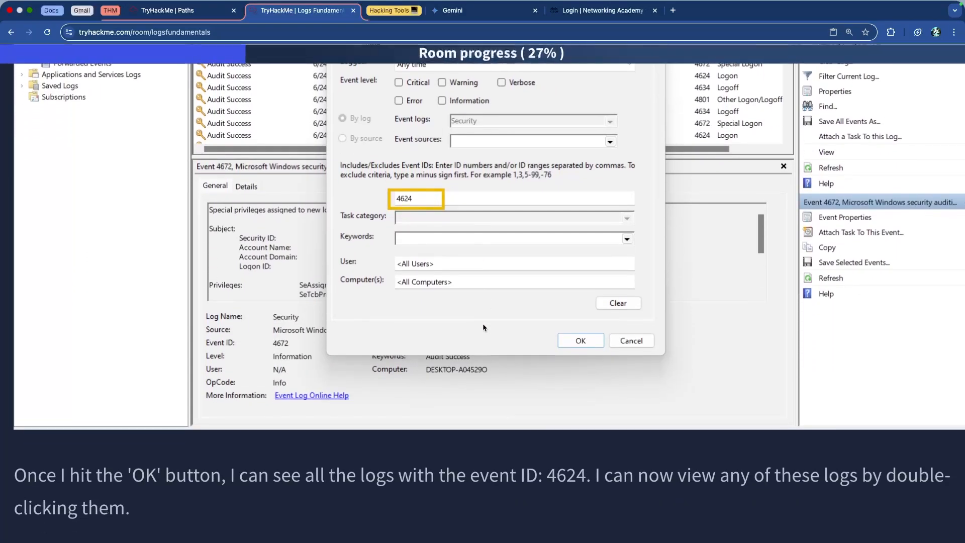
scroll(487, 328, "down", 1)
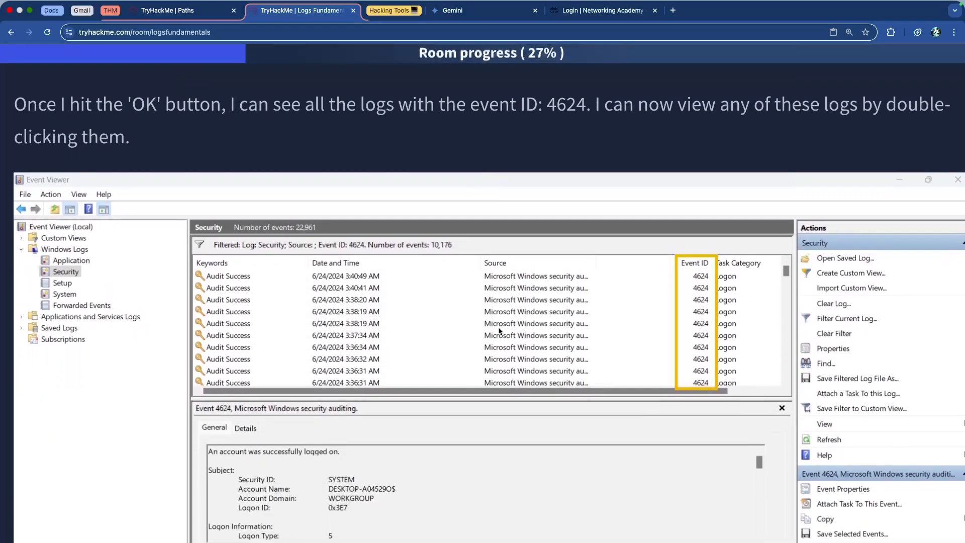
scroll(487, 329, "down", 1)
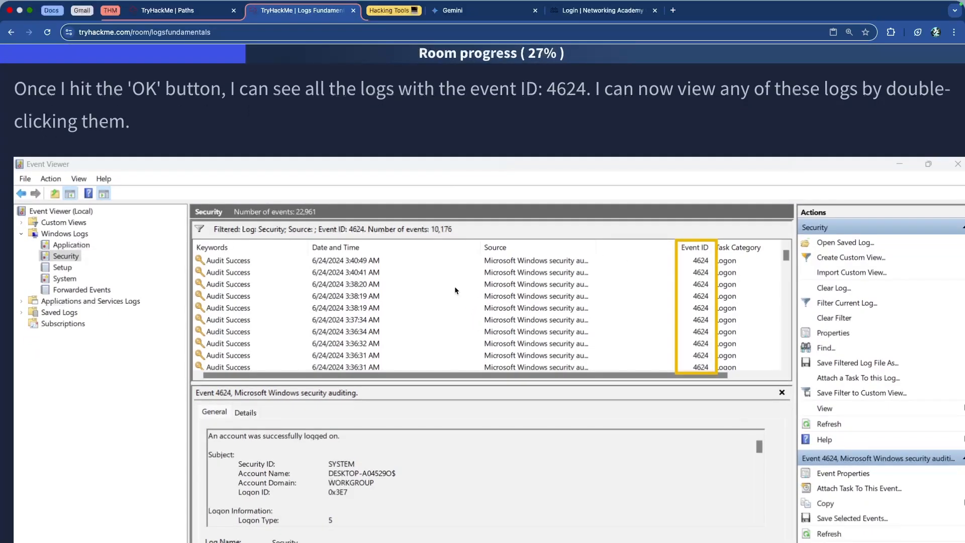
left_click(706, 272)
scroll(590, 278, "right", 15)
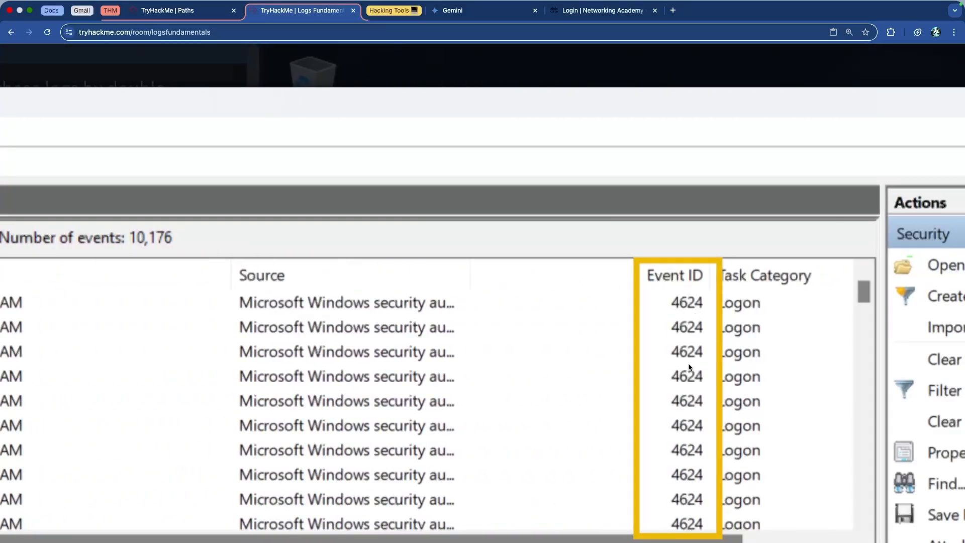
left_click(540, 67)
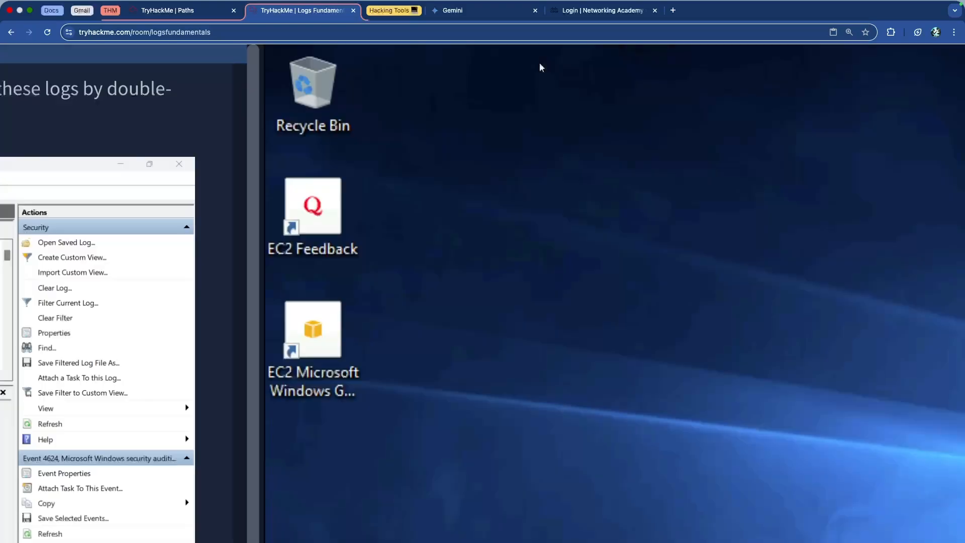
scroll(268, 101, "left", 5)
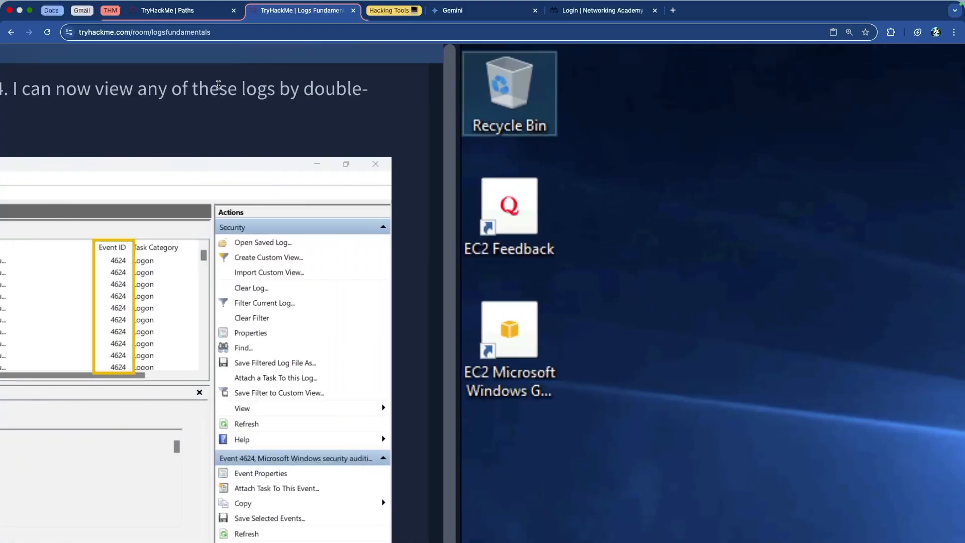
scroll(219, 85, "left", 10)
Read the Exercise scenario about the cyber attack and the compromised system on the organization's network.
scroll(259, 100, "down", 10)
scroll(259, 99, "down", 3)
scroll(259, 100, "up", 2)
scroll(259, 100, "right", 3)
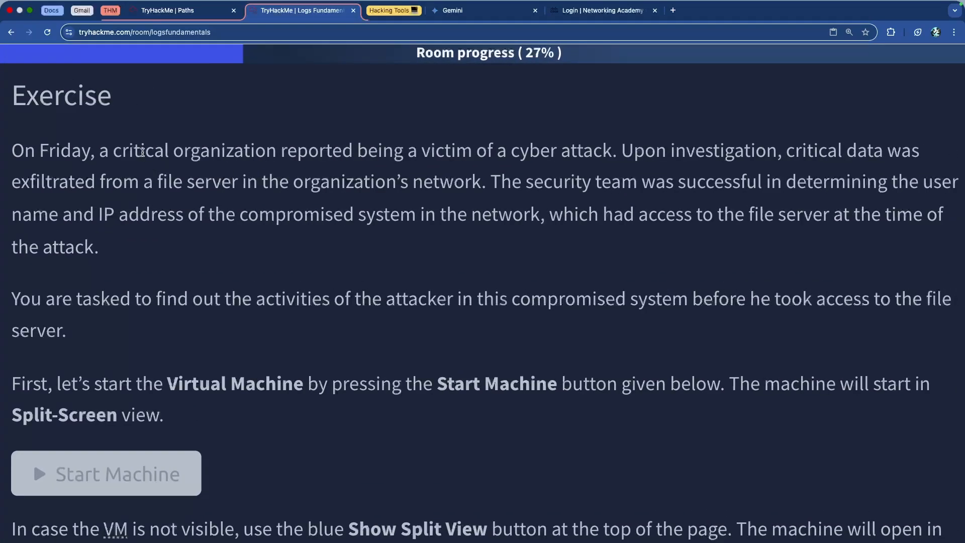
left_click_drag(145, 152, 527, 158)
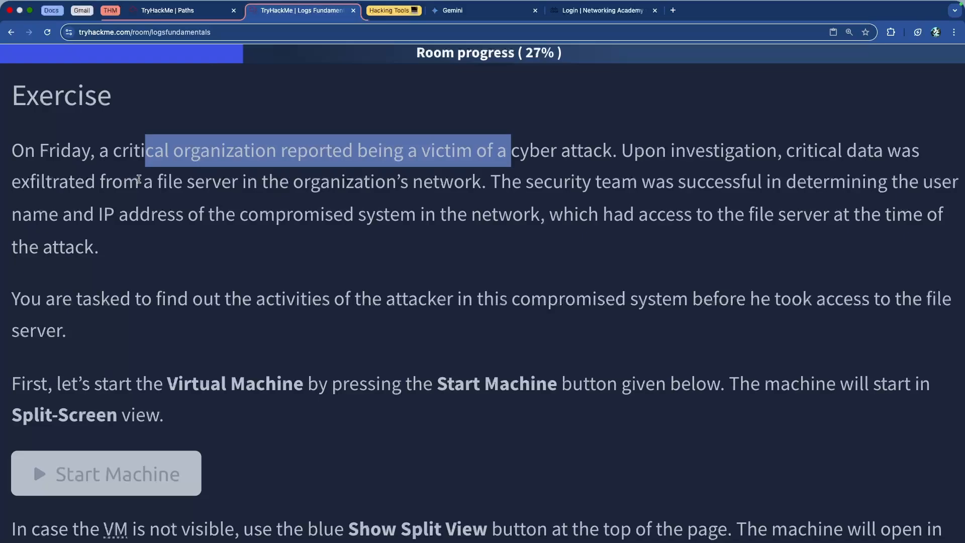
left_click_drag(140, 180, 413, 198)
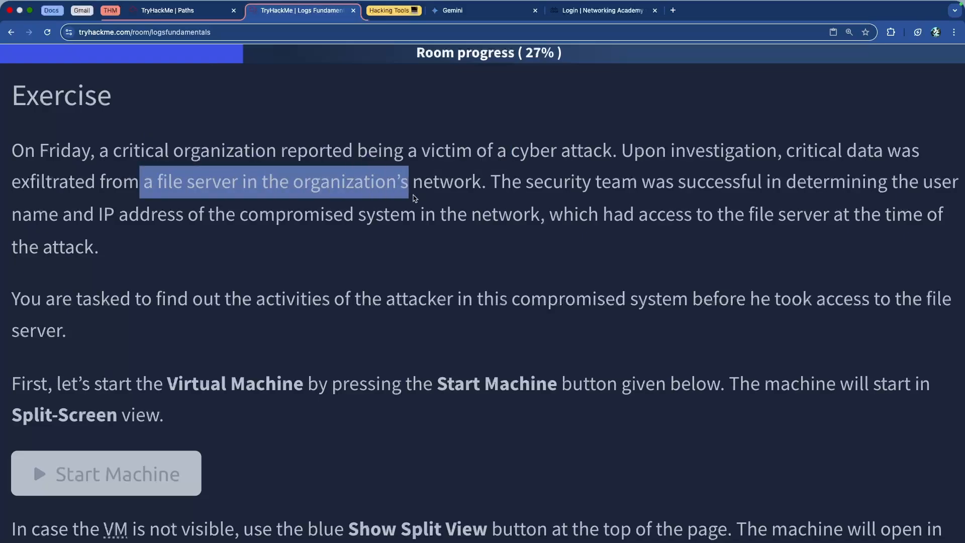
left_click(535, 190)
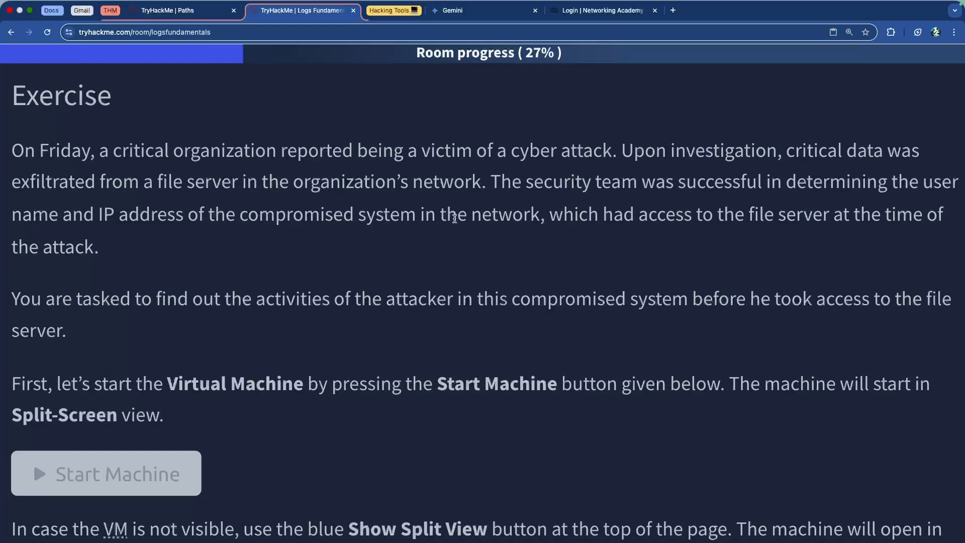
scroll(415, 219, "down", 5)
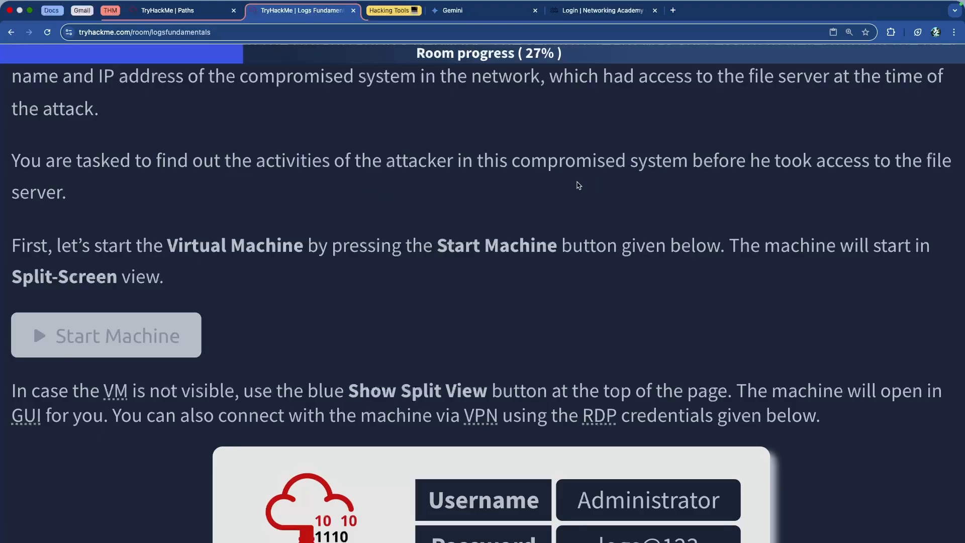
Review the virtual machine start instructions, the VPN connection option and the RDP credentials card with its IP.
scroll(599, 185, "down", 2)
scroll(600, 185, "down", 4)
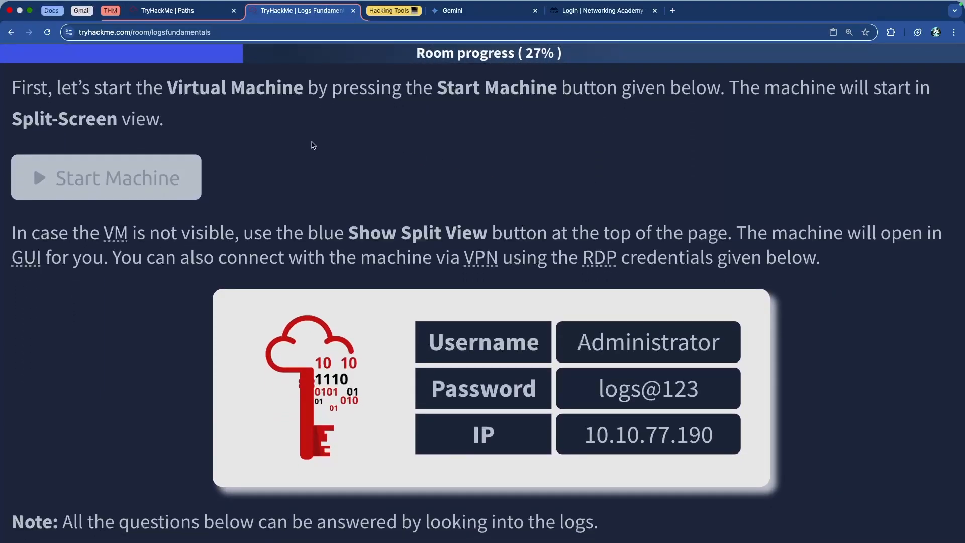
scroll(279, 146, "down", 2)
scroll(282, 149, "down", 2)
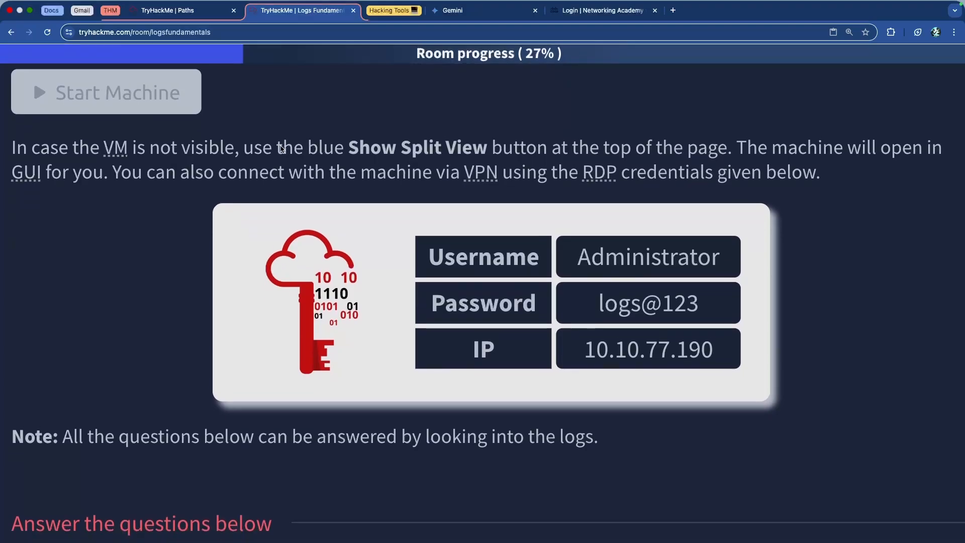
left_click_drag(283, 138, 657, 162)
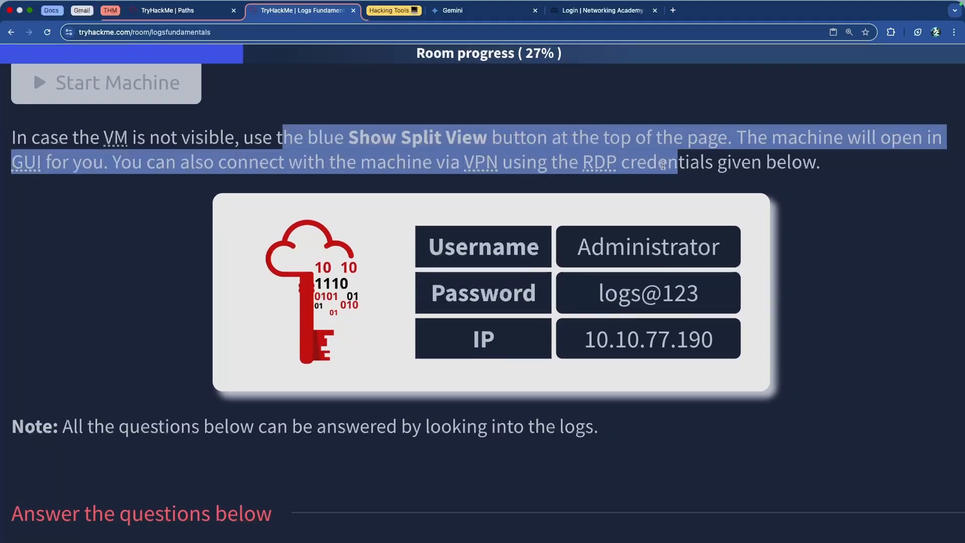
left_click(677, 164)
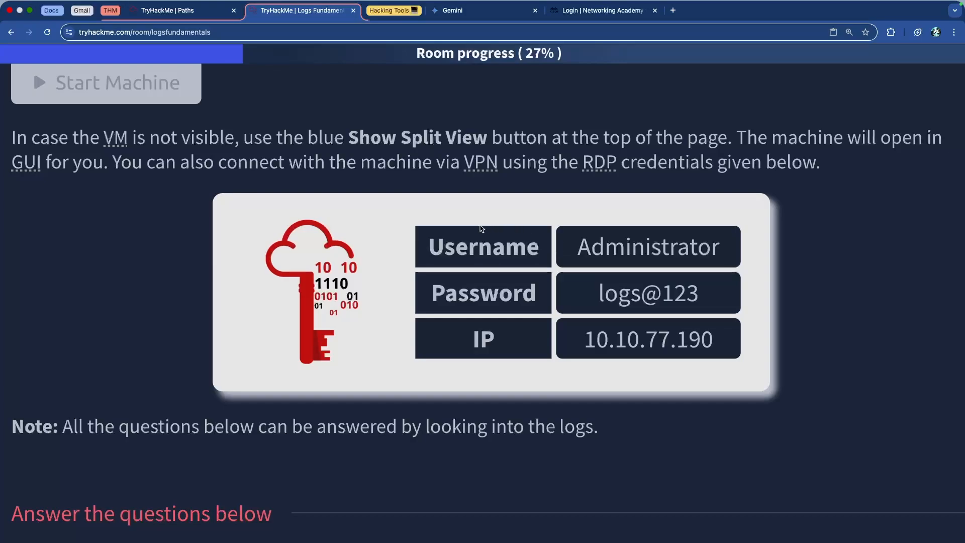
left_click_drag(329, 162, 762, 162)
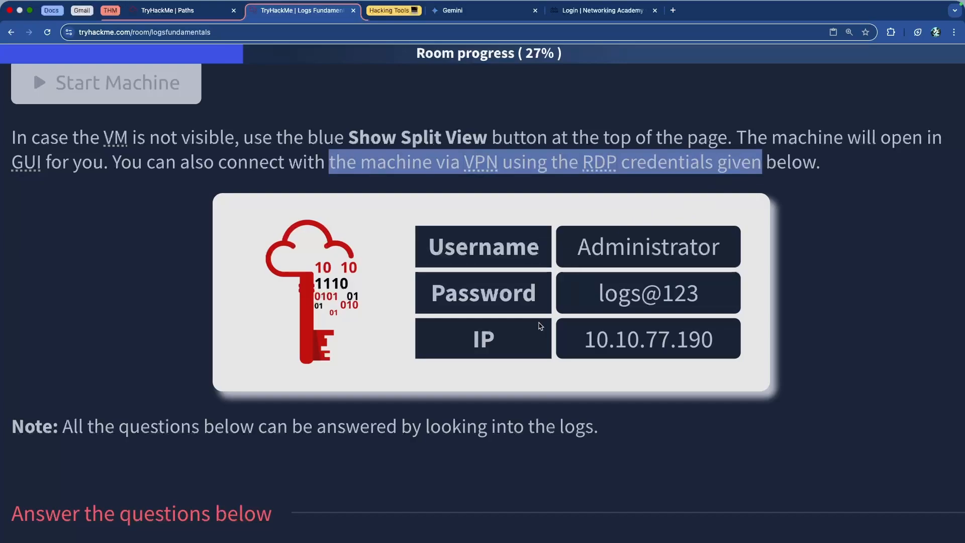
left_click_drag(583, 339, 714, 346)
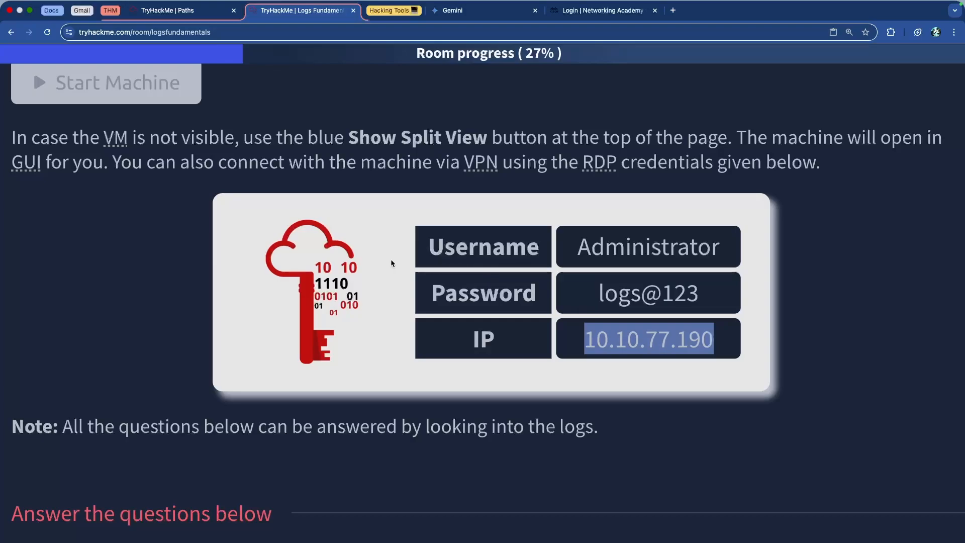
left_click_drag(387, 162, 741, 162)
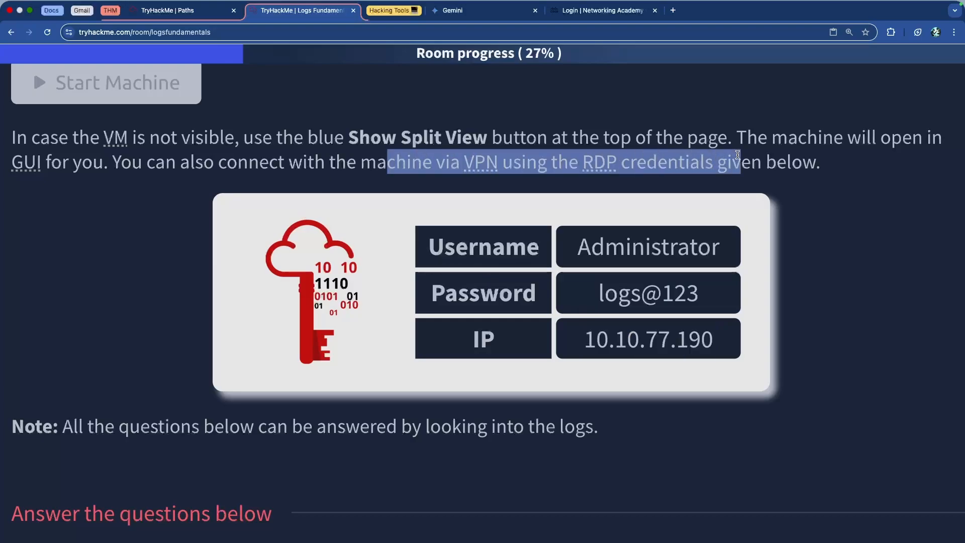
left_click_drag(584, 340, 722, 348)
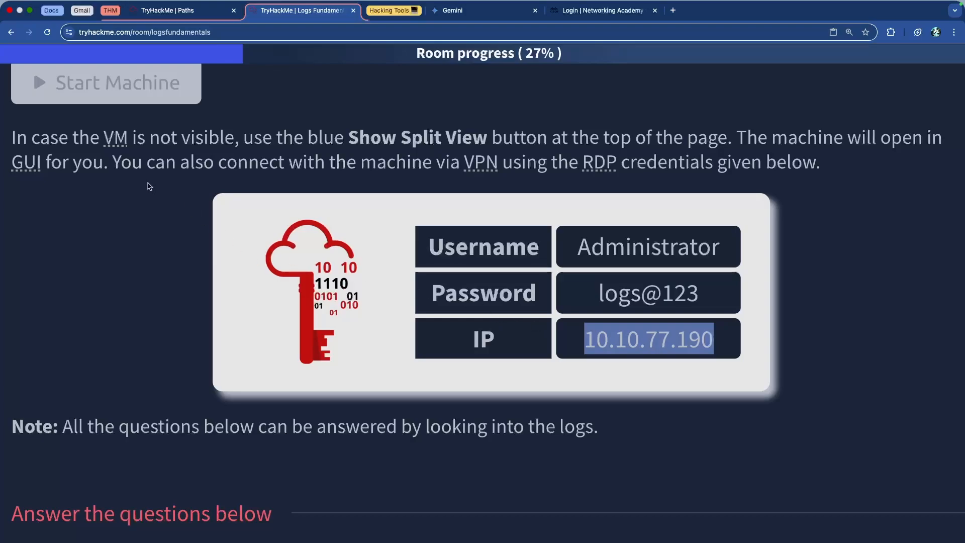
left_click_drag(259, 162, 706, 182)
left_click(707, 177)
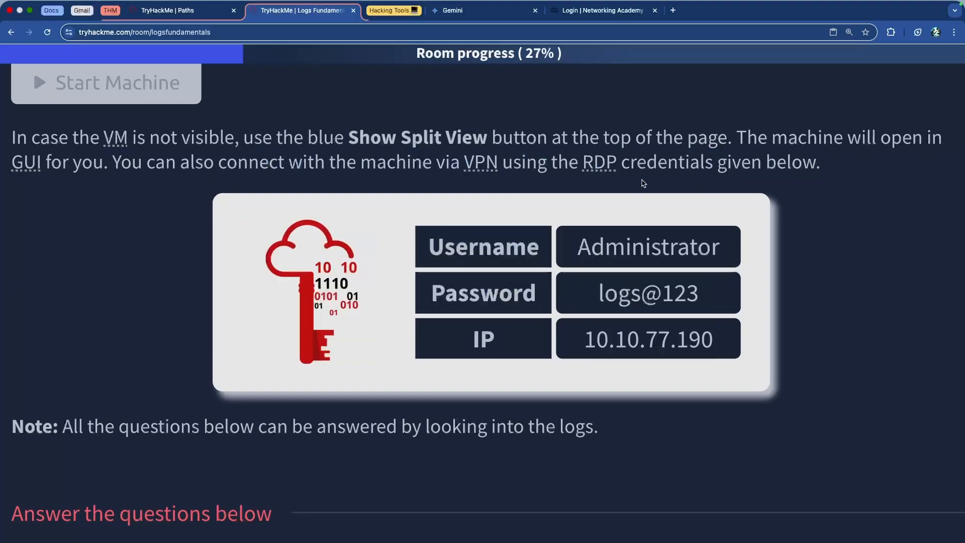
scroll(644, 186, "down", 5)
left_click_drag(584, 213, 715, 218)
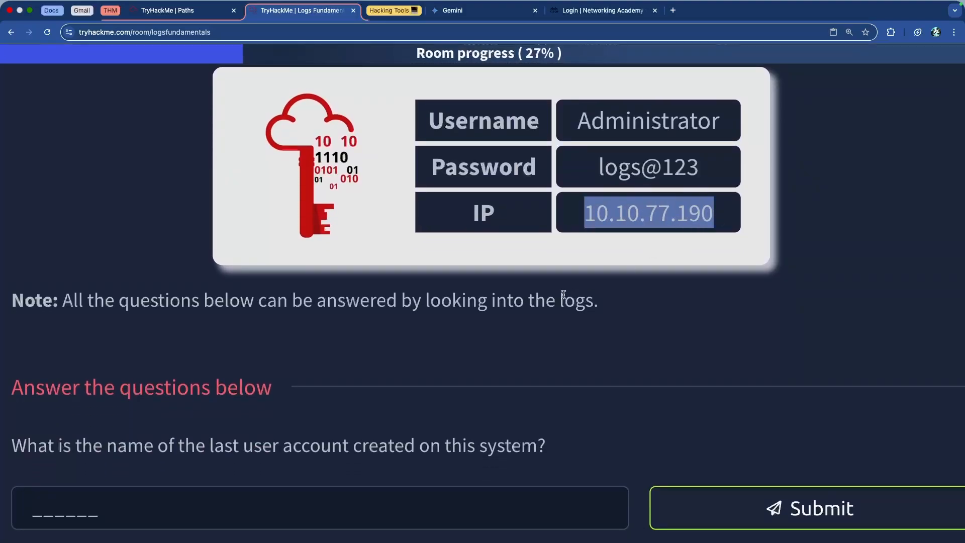
Read the exercise questions about the last created user account, its creator, its enabling date and a password reset.
scroll(565, 298, "down", 1)
scroll(565, 298, "down", 3)
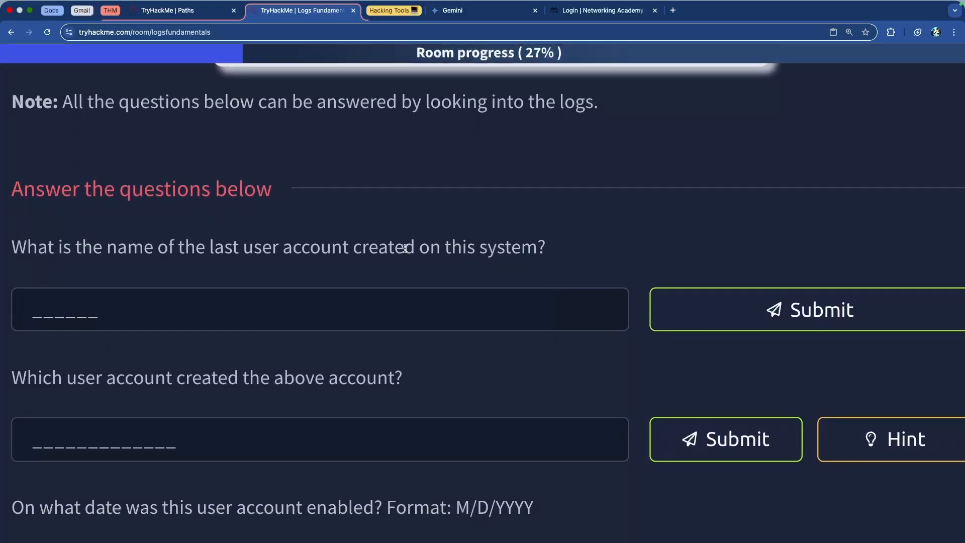
scroll(228, 239, "down", 1)
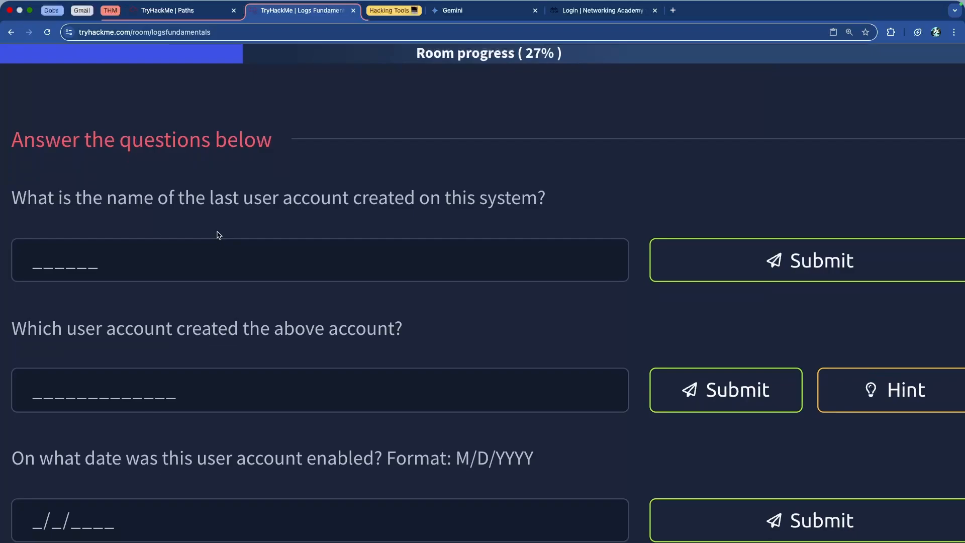
scroll(277, 214, "down", 5)
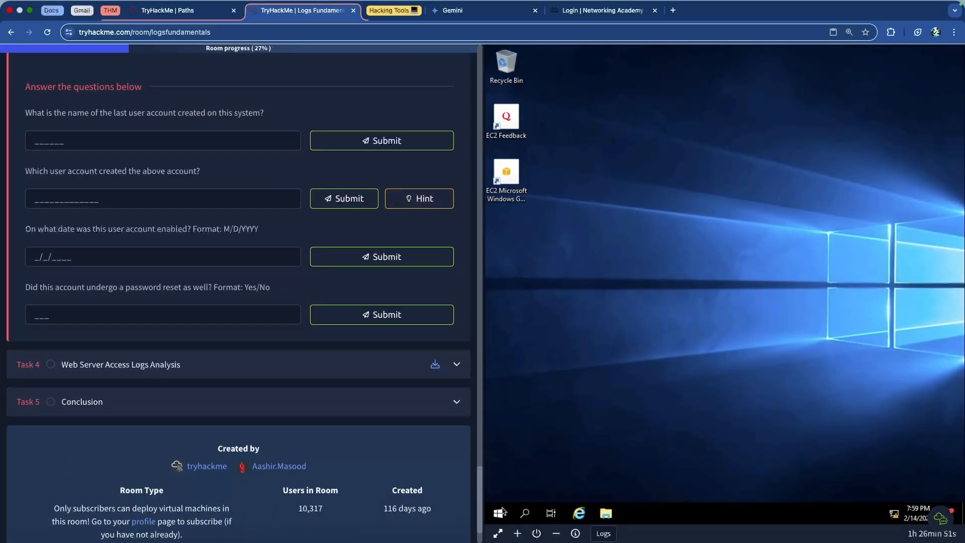
Search for "event viewer" in the Windows virtual machine and open Event Viewer.
left_click(524, 514)
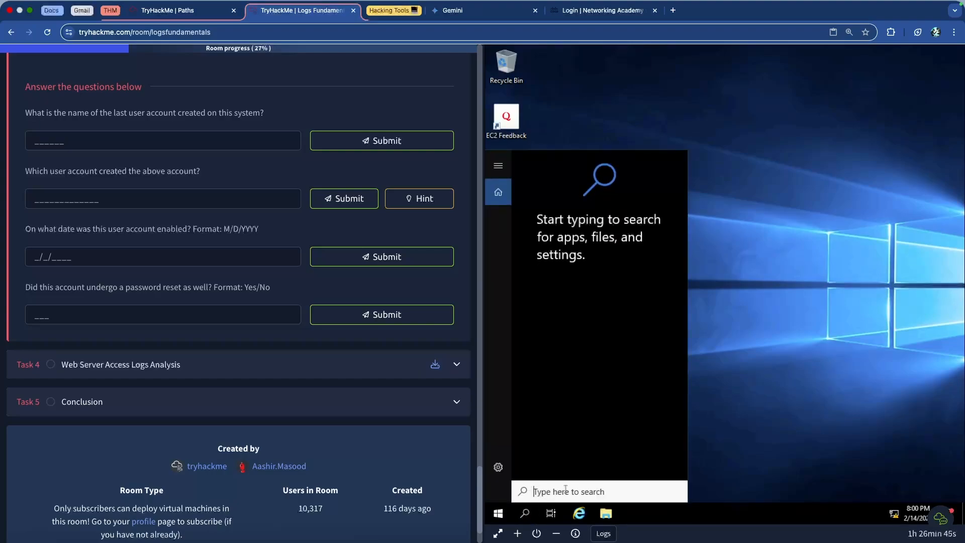
type("e")
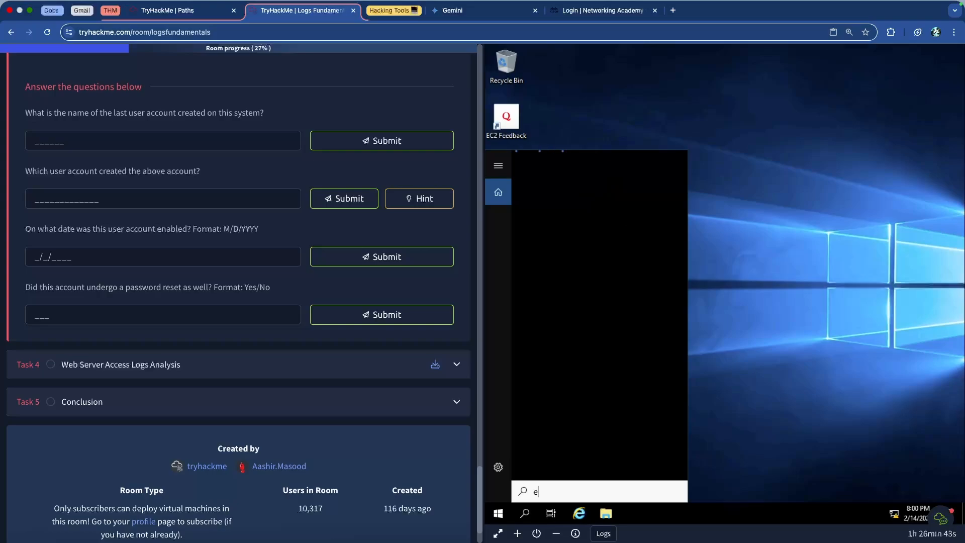
type("vent viewer")
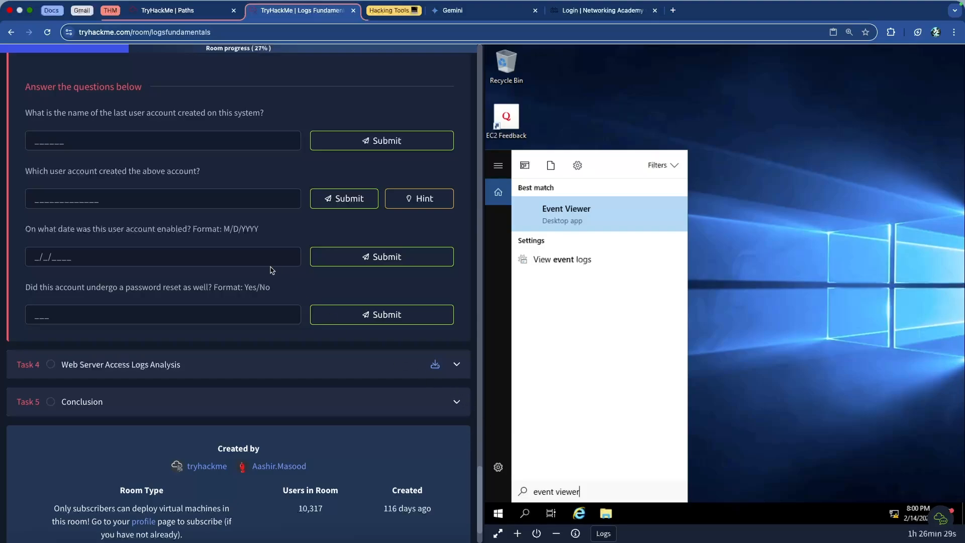
left_click(581, 219)
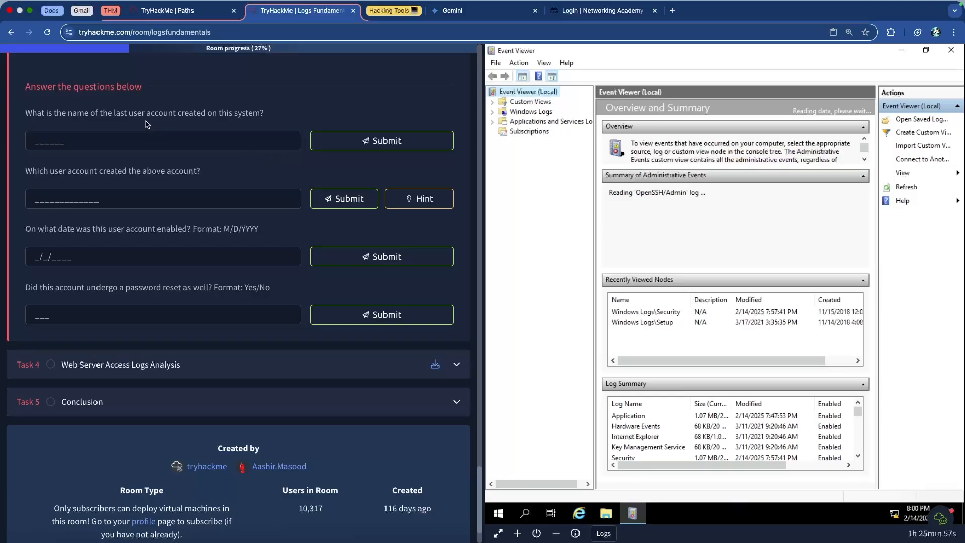
Reread the Exercise scenario on the compromised system's file server access and return to the questions.
scroll(144, 125, "up", 3)
scroll(144, 124, "up", 4)
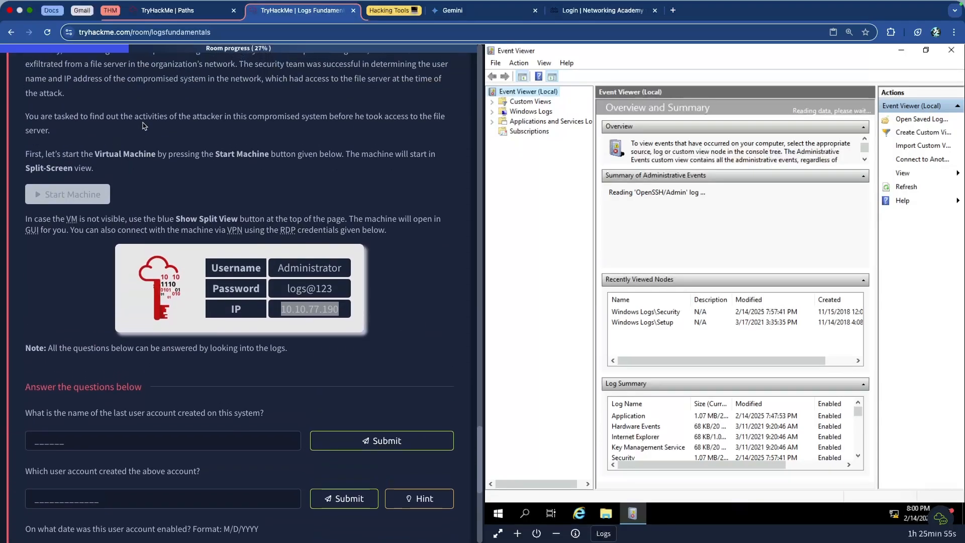
left_click(234, 134)
left_click_drag(273, 136, 447, 143)
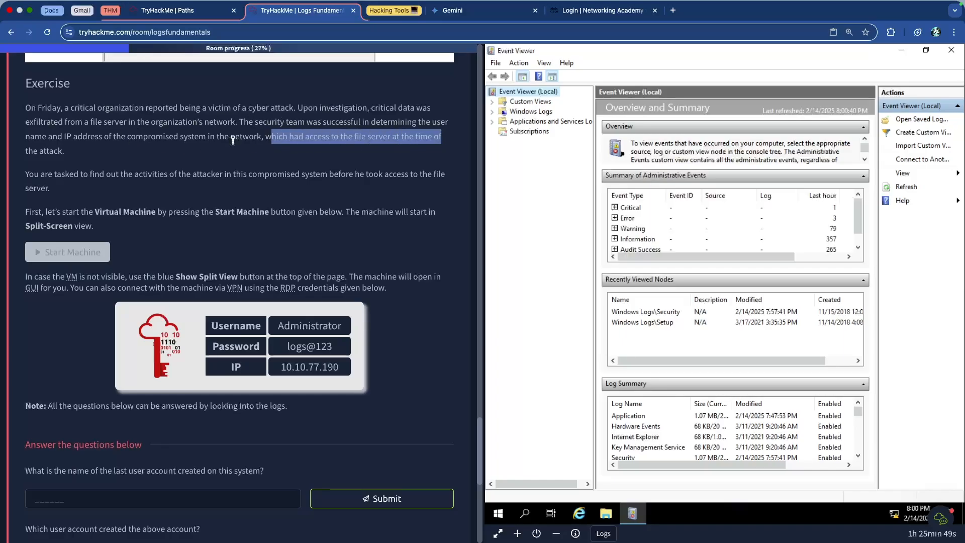
left_click_drag(54, 134, 272, 137)
left_click_drag(271, 137, 265, 139)
scroll(226, 145, "down", 1)
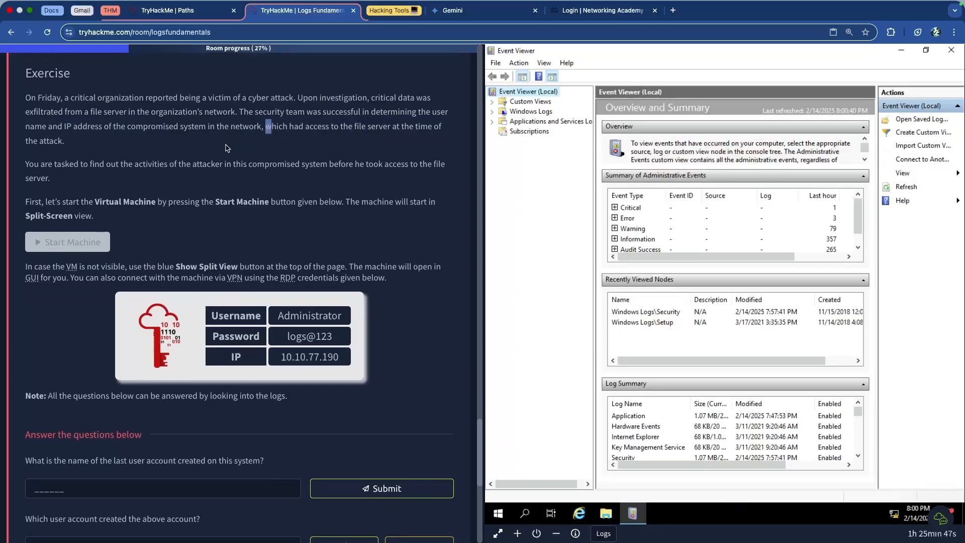
scroll(226, 146, "down", 3)
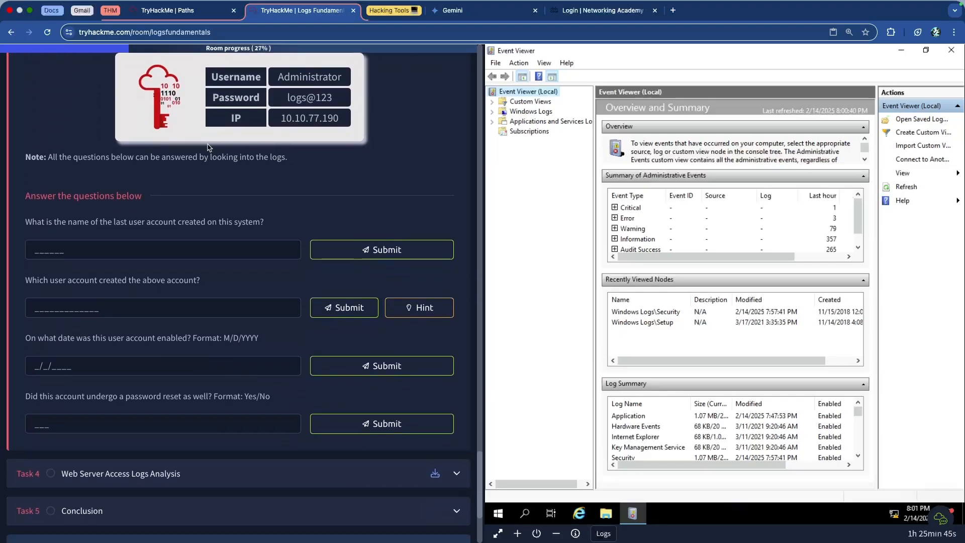
Read the four user-account questions and view the hint for the question about which account created the last user.
scroll(155, 260, "up", 5)
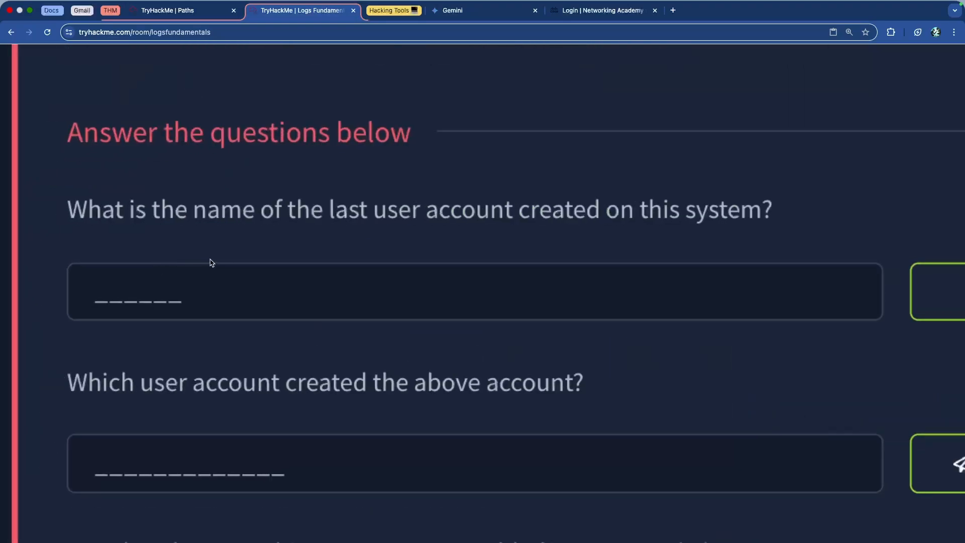
scroll(237, 263, "down", 8)
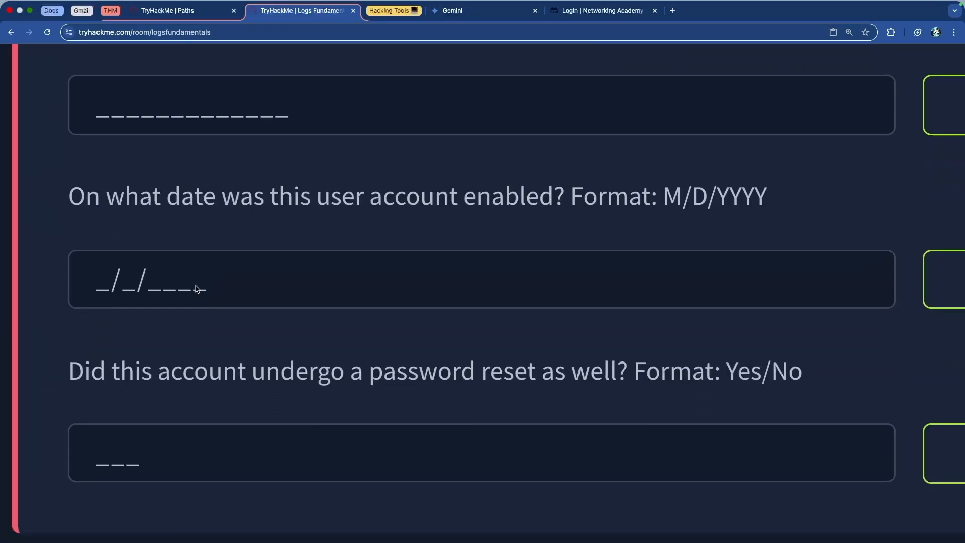
scroll(196, 288, "up", 9)
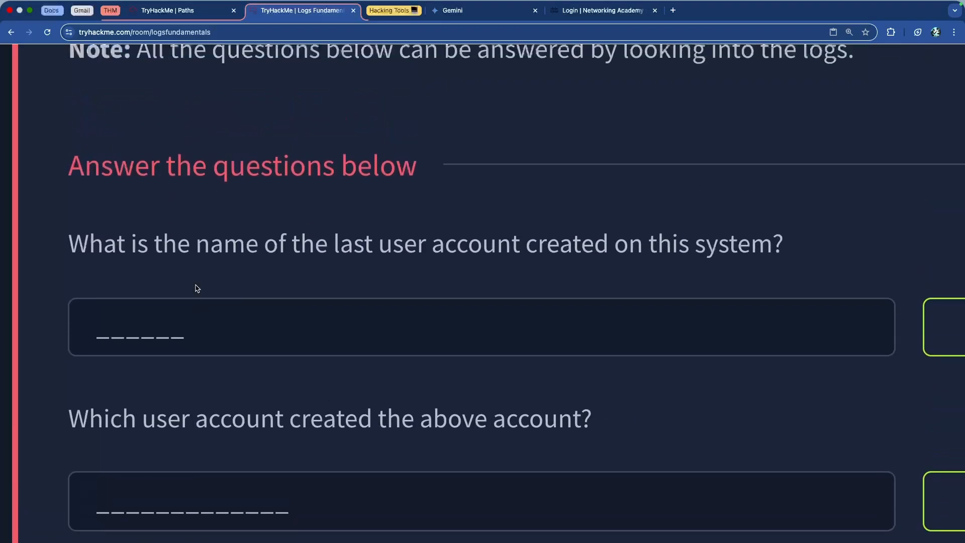
scroll(233, 267, "down", 5)
left_click(415, 320)
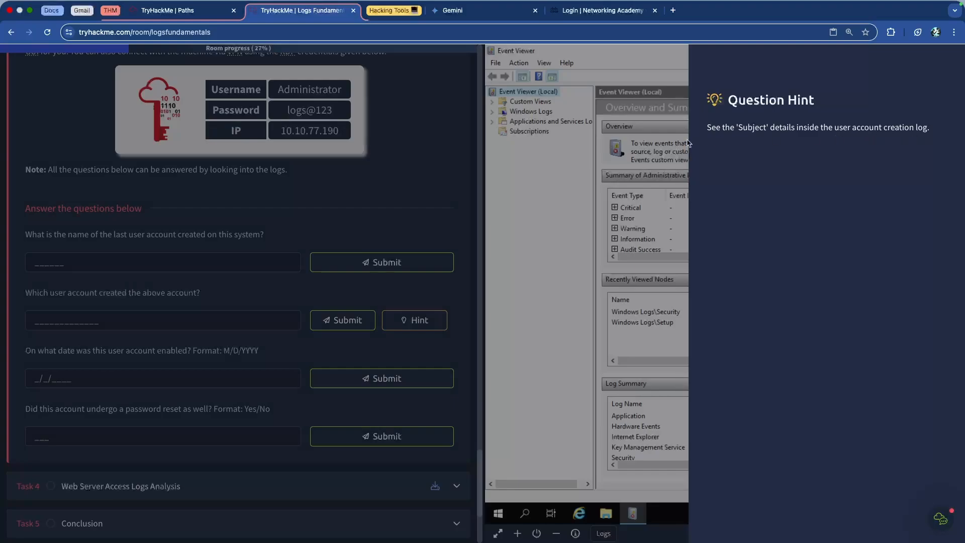
left_click(434, 160)
left_click_drag(78, 292, 194, 292)
left_click(190, 290)
Review the Exercise scenario and the room's example of filtering logs by event ID above it.
scroll(222, 255, "up", 5)
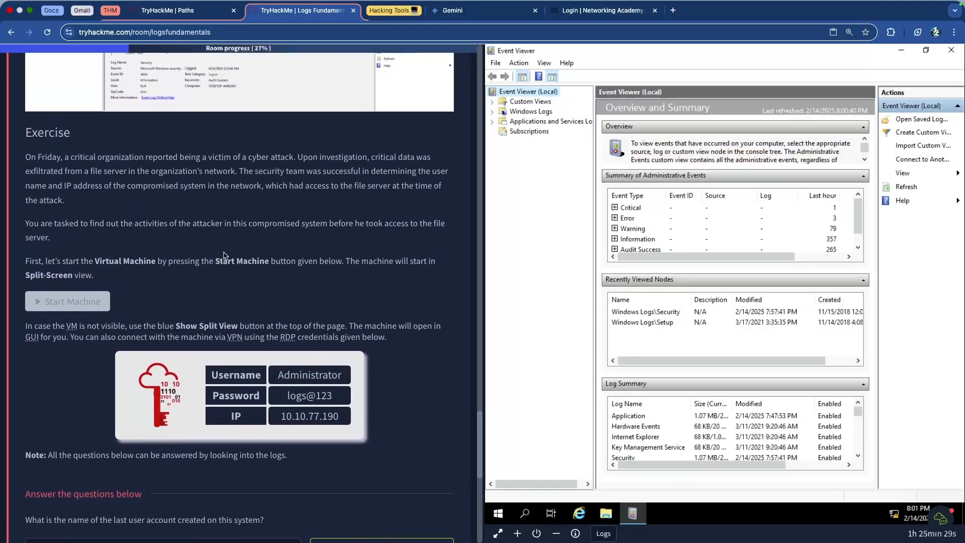
scroll(223, 253, "up", 2)
scroll(224, 256, "up", 2)
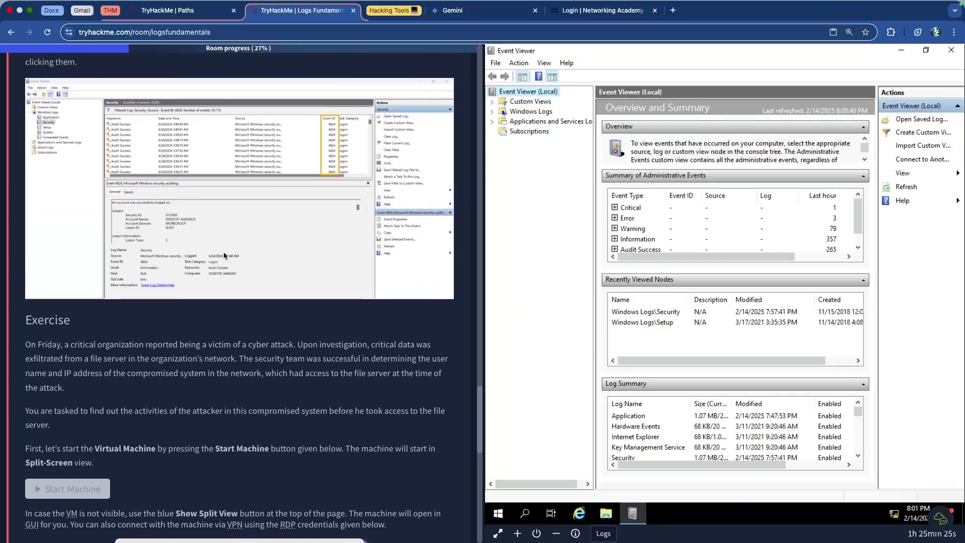
scroll(224, 255, "up", 3)
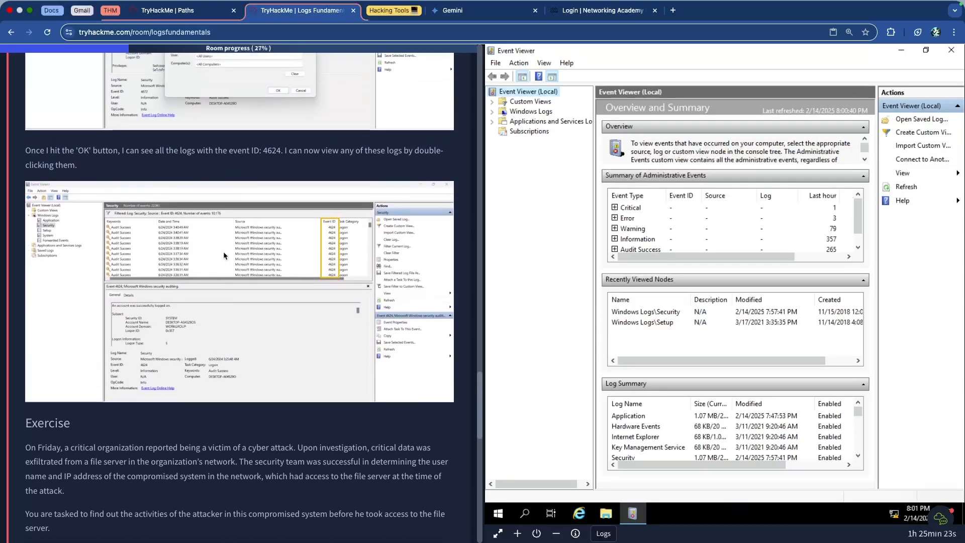
scroll(223, 252, "down", 15)
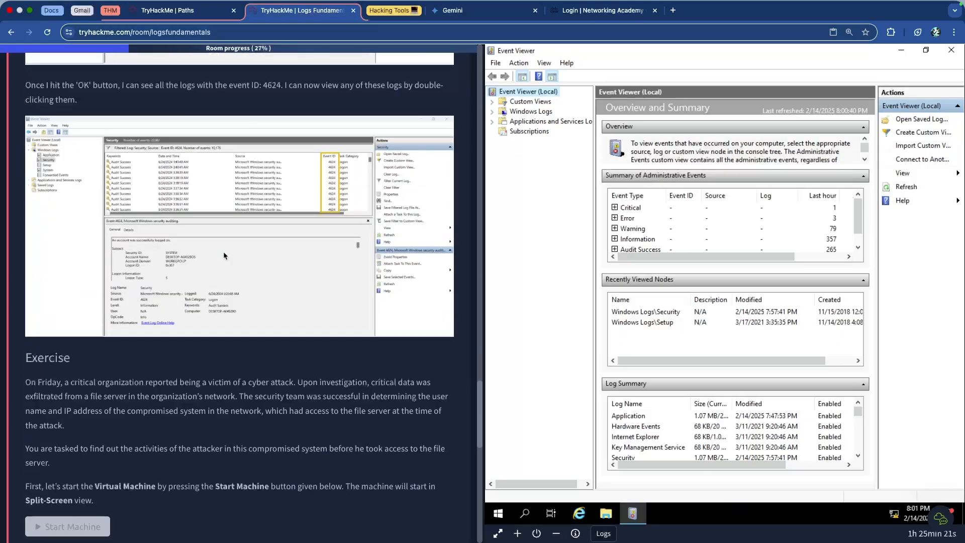
Reread the account creation, enabling and password reset questions and compare them with the room's table of important Windows Event IDs.
left_click_drag(78, 109, 253, 110)
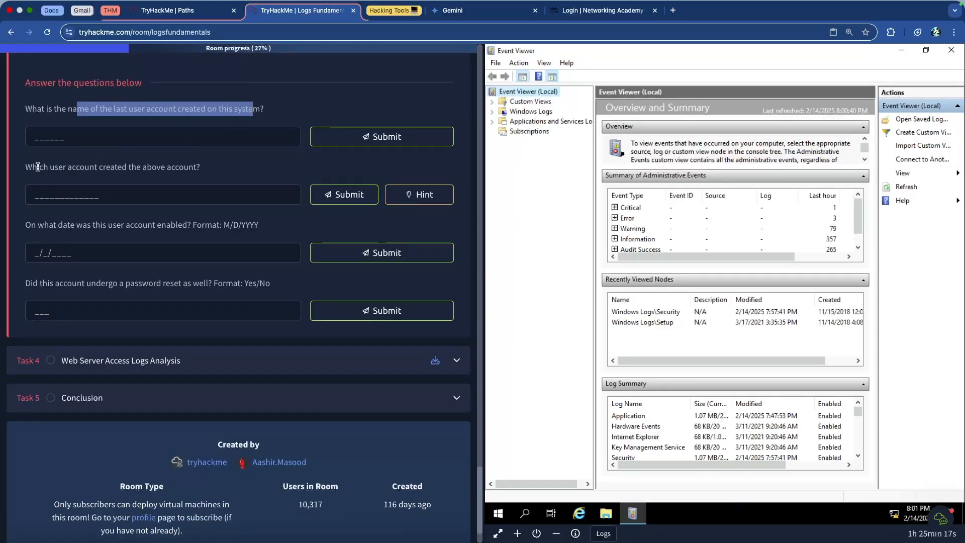
left_click_drag(39, 167, 174, 169)
left_click_drag(30, 225, 258, 226)
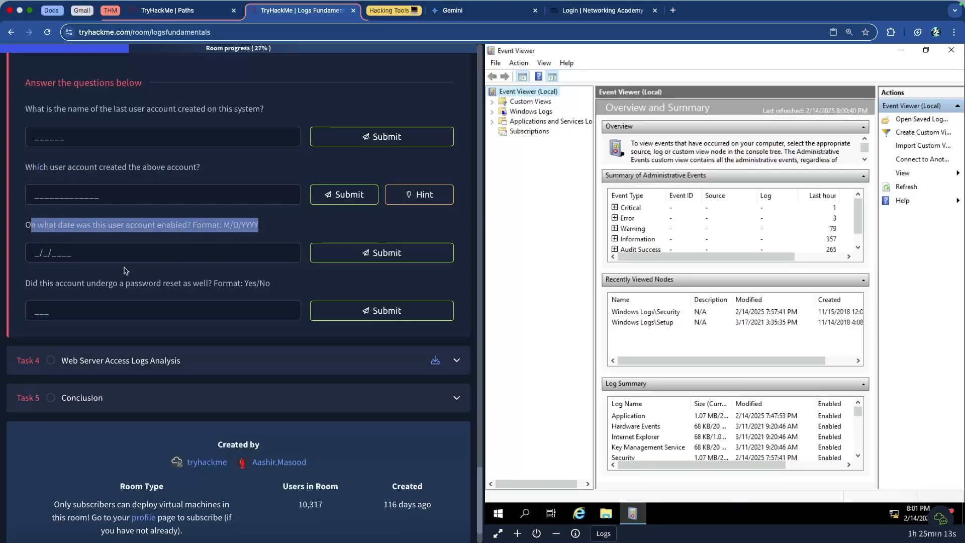
left_click_drag(48, 284, 251, 288)
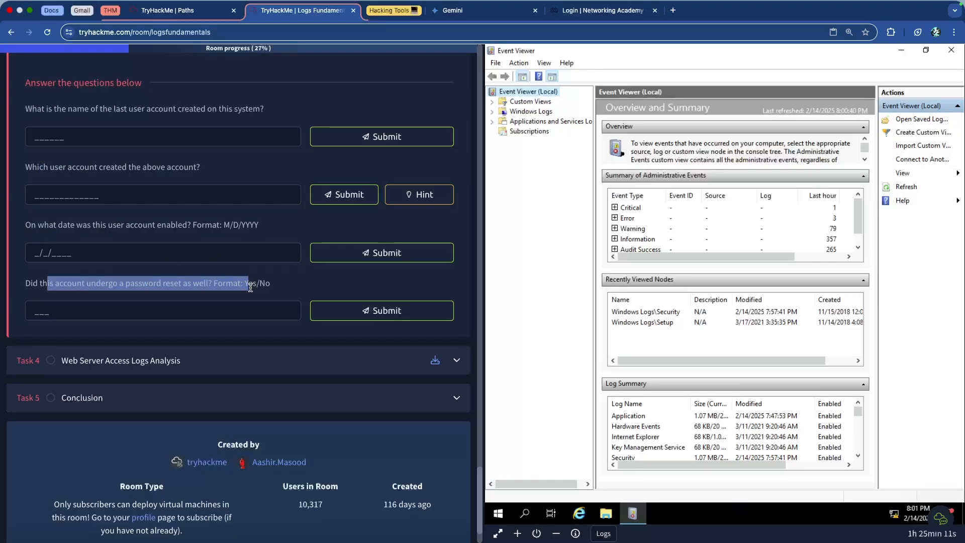
left_click(164, 278)
scroll(156, 278, "up", 15)
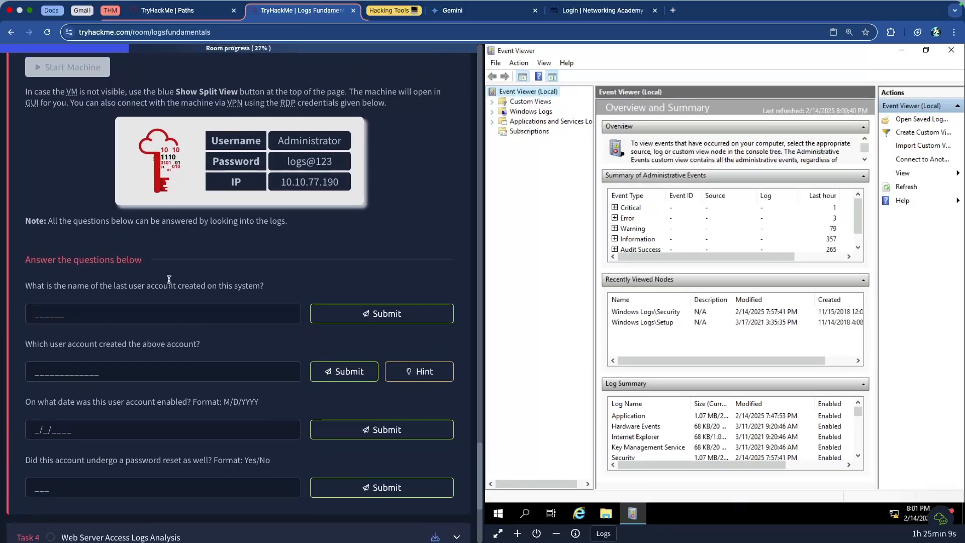
scroll(155, 280, "up", 10)
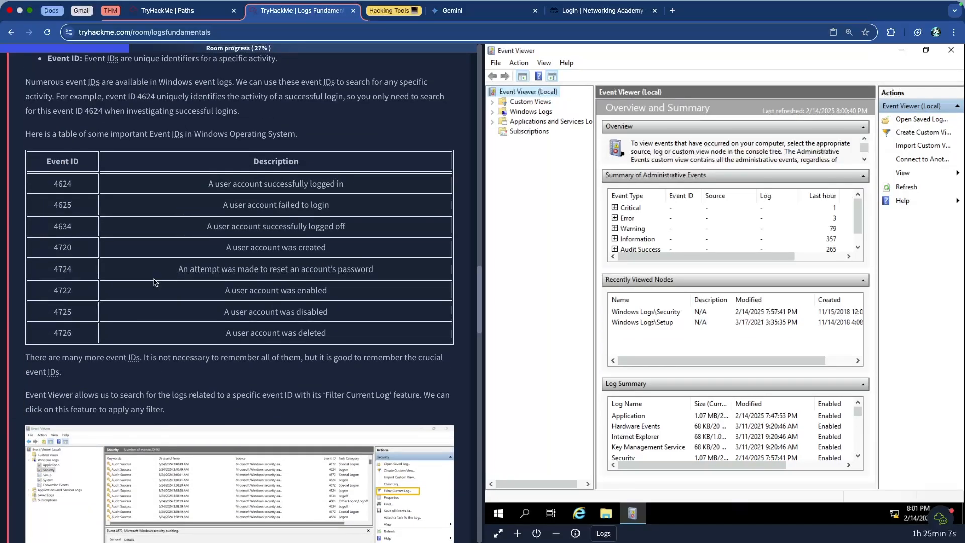
left_click_drag(52, 176, 348, 310)
left_click(236, 263)
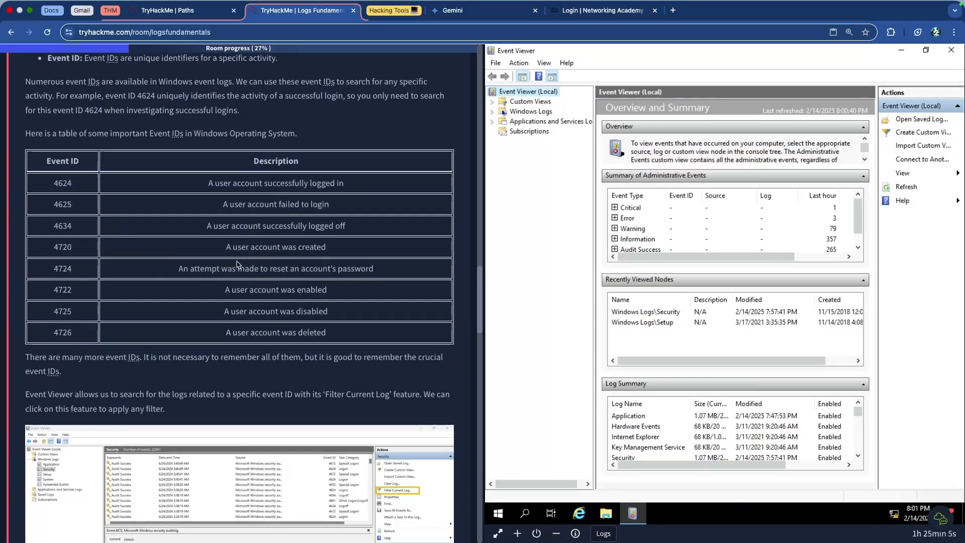
scroll(234, 263, "up", 7)
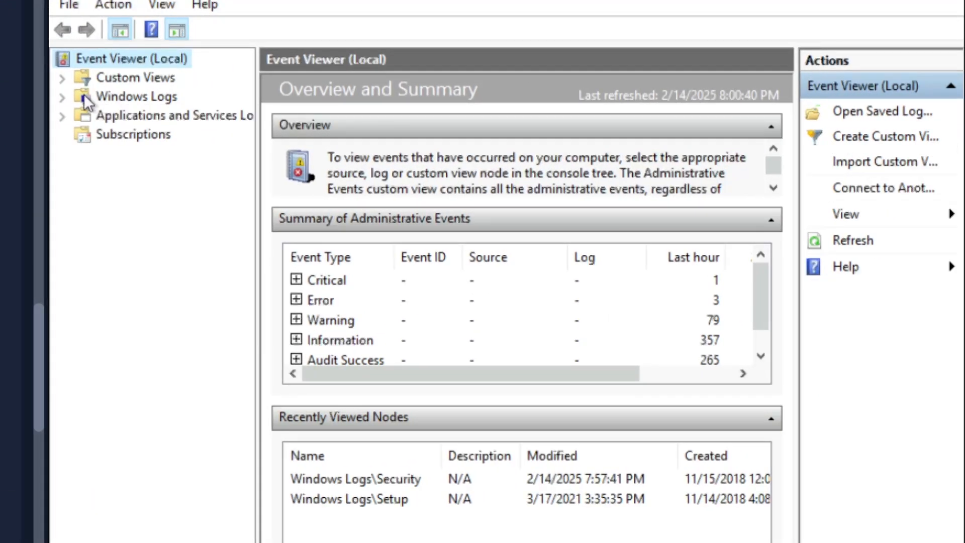
Open the Security log under Windows Logs, recheck the last-created-account question, and filter the log by event ID 4720.
left_click(61, 96)
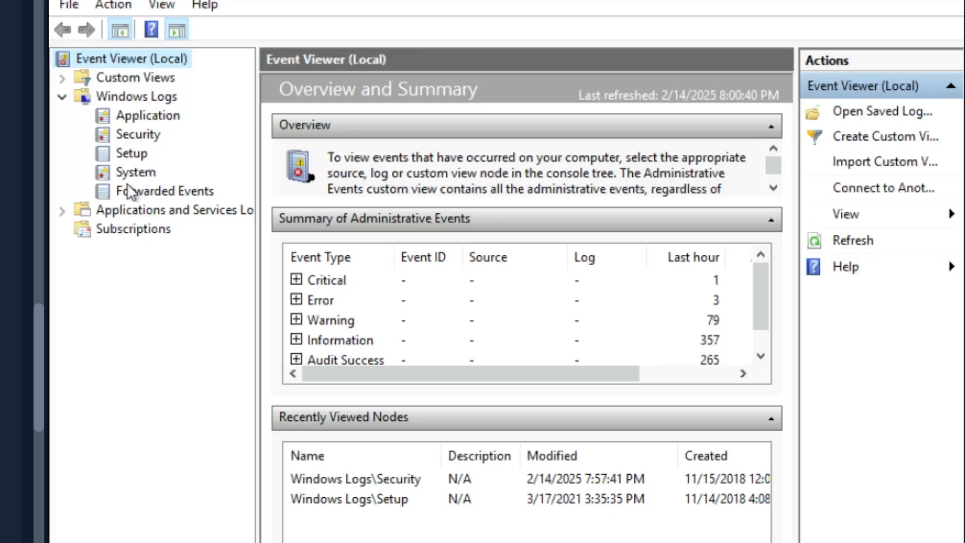
left_click(137, 134)
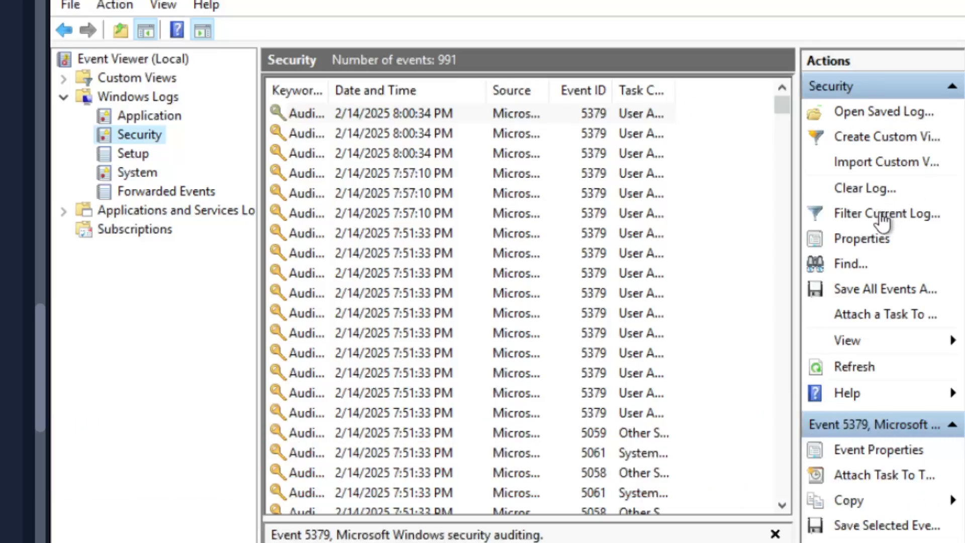
left_click(888, 213)
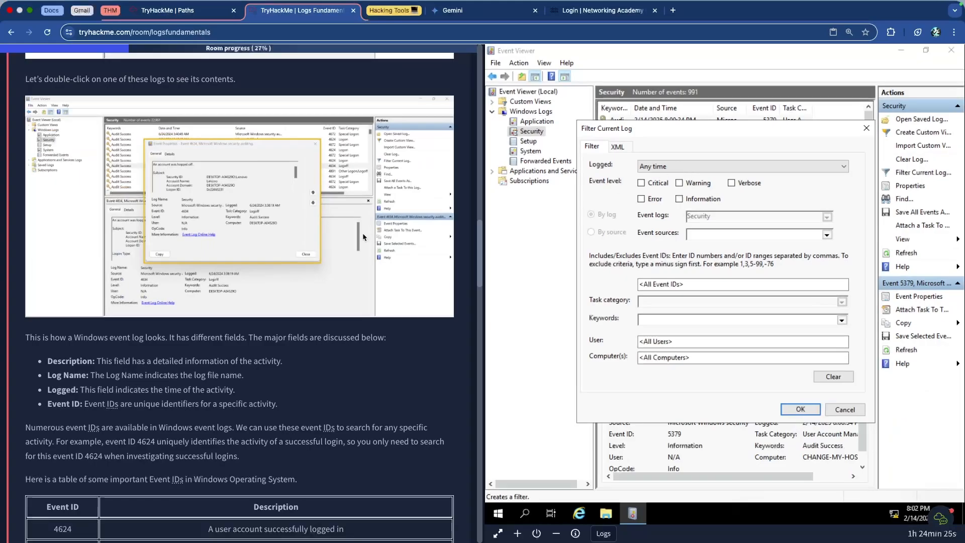
scroll(362, 236, "down", 10)
scroll(361, 236, "down", 15)
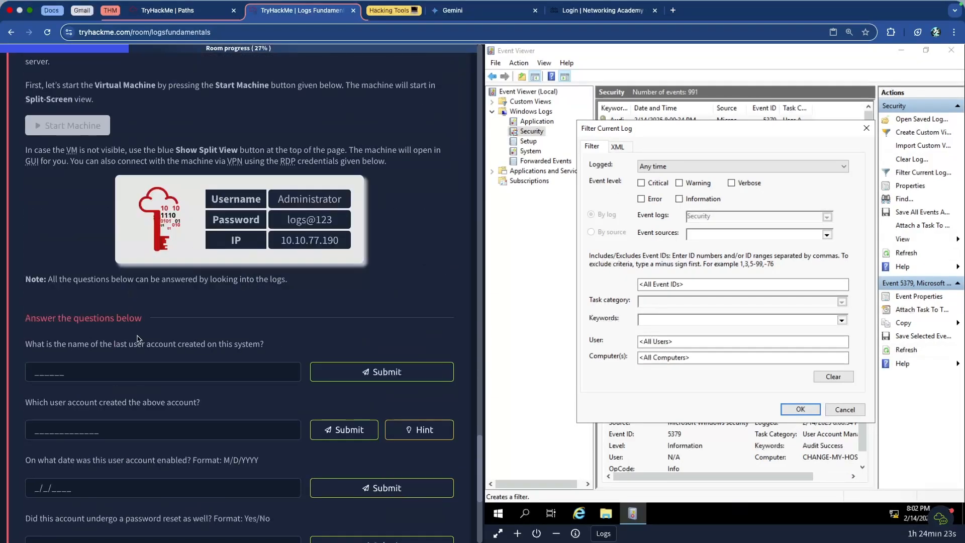
left_click_drag(311, 349, 114, 348)
scroll(216, 261, "up", 10)
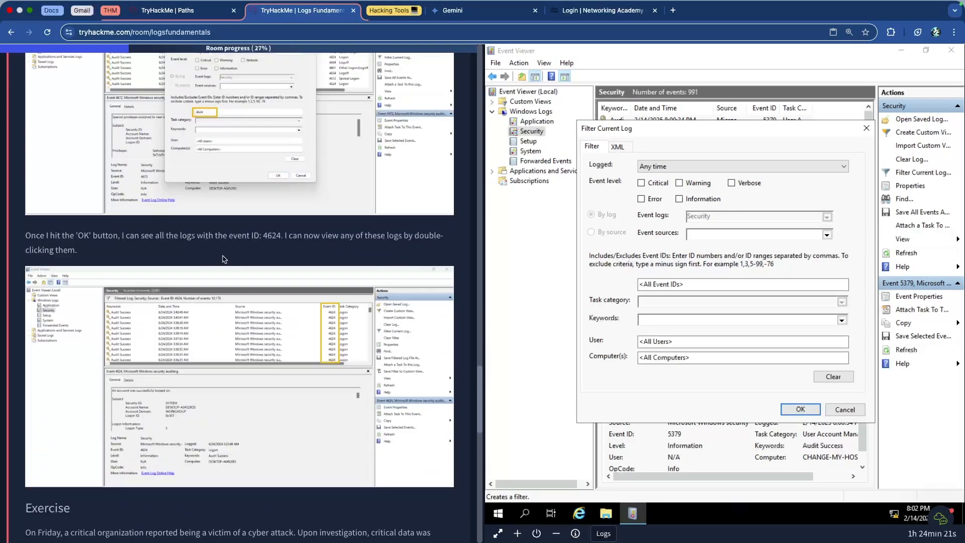
scroll(222, 259, "up", 10)
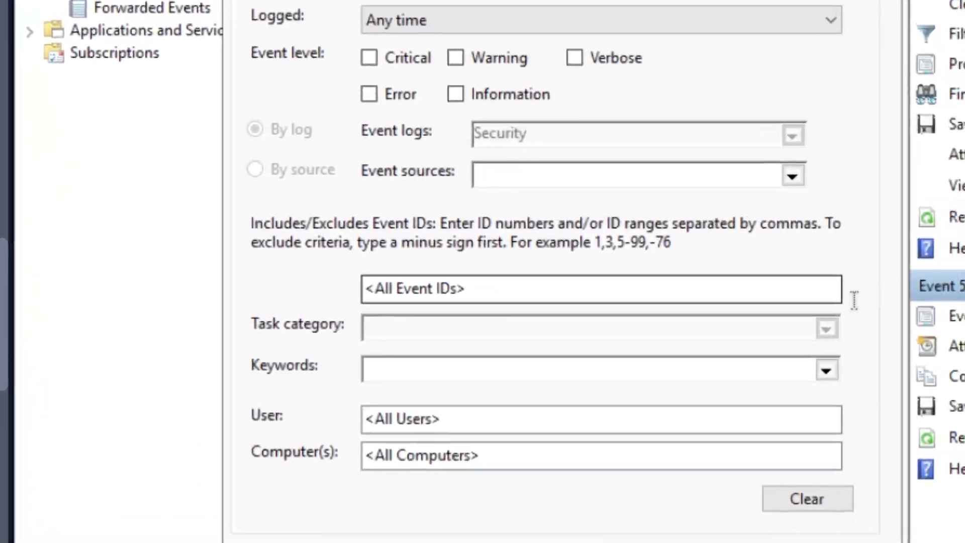
left_click(591, 289)
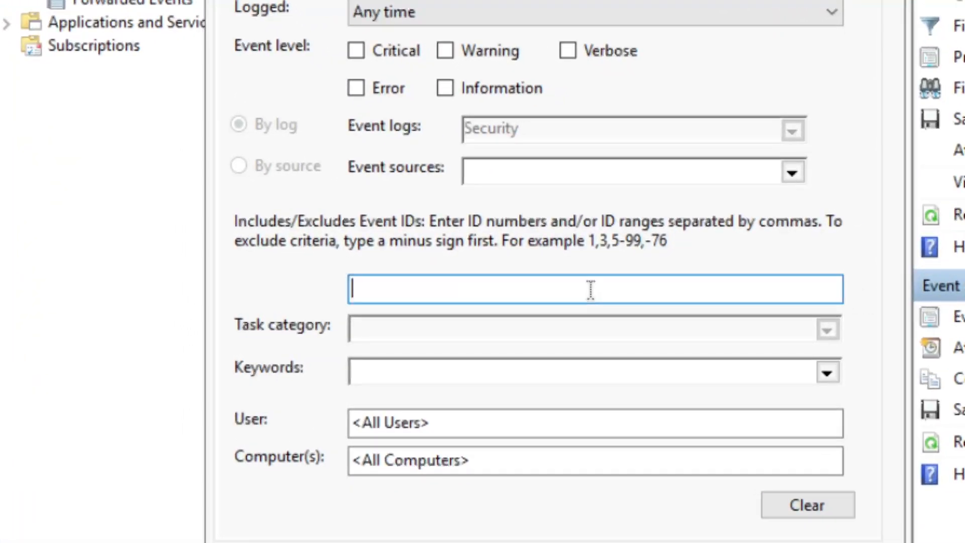
type("4720")
left_click(726, 505)
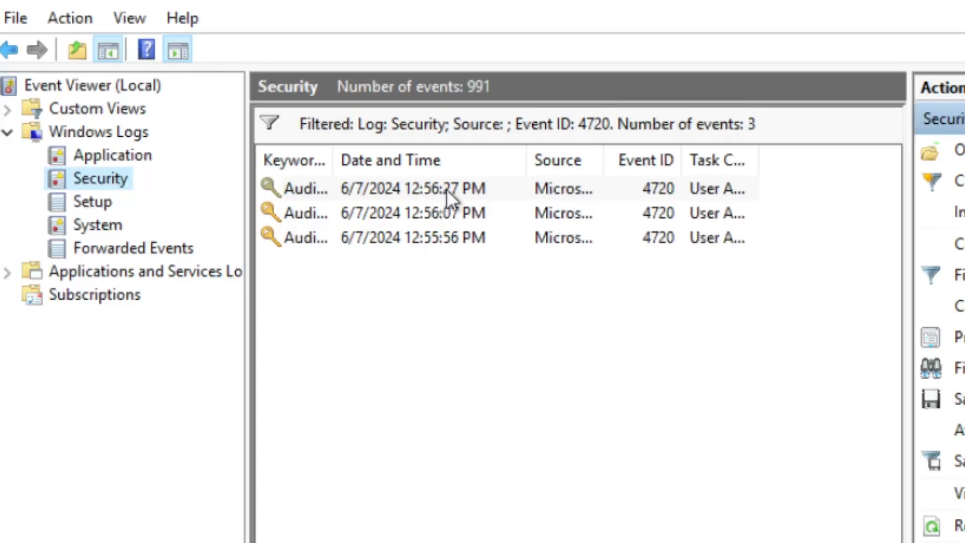
Open the properties of the newest 4720 account-creation event and view its details.
left_click(392, 191)
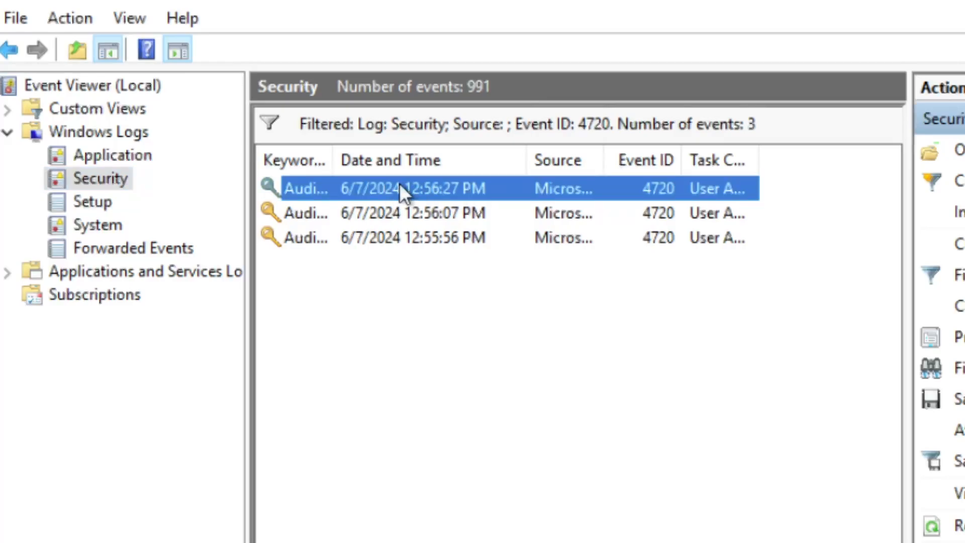
double_click(399, 186)
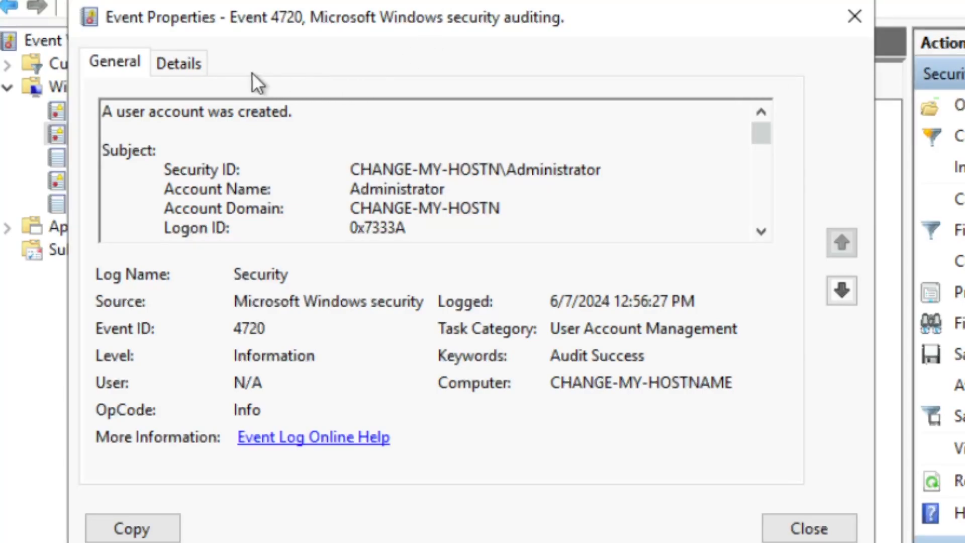
left_click(177, 63)
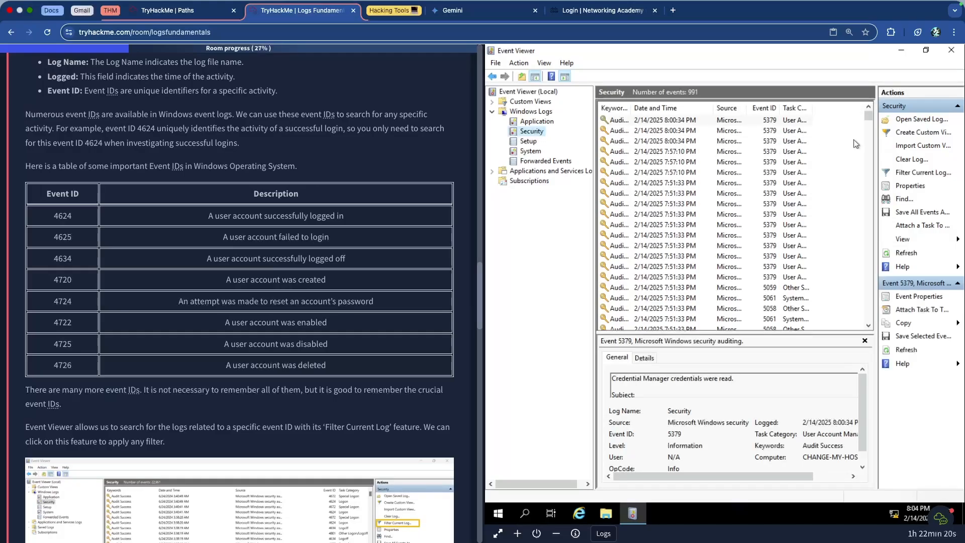
Reapply the current log filter for event ID 4720 to the unfiltered Security log.
left_click(915, 172)
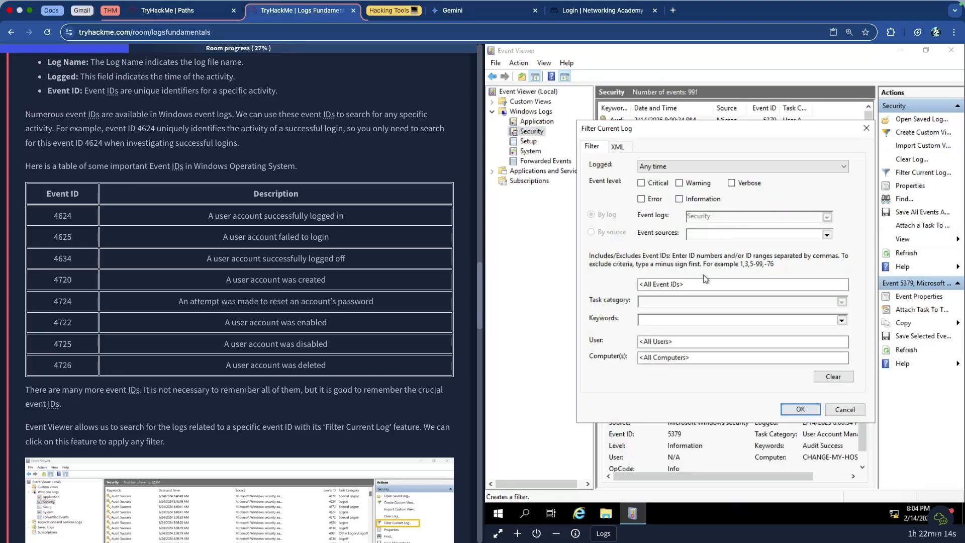
left_click(720, 283)
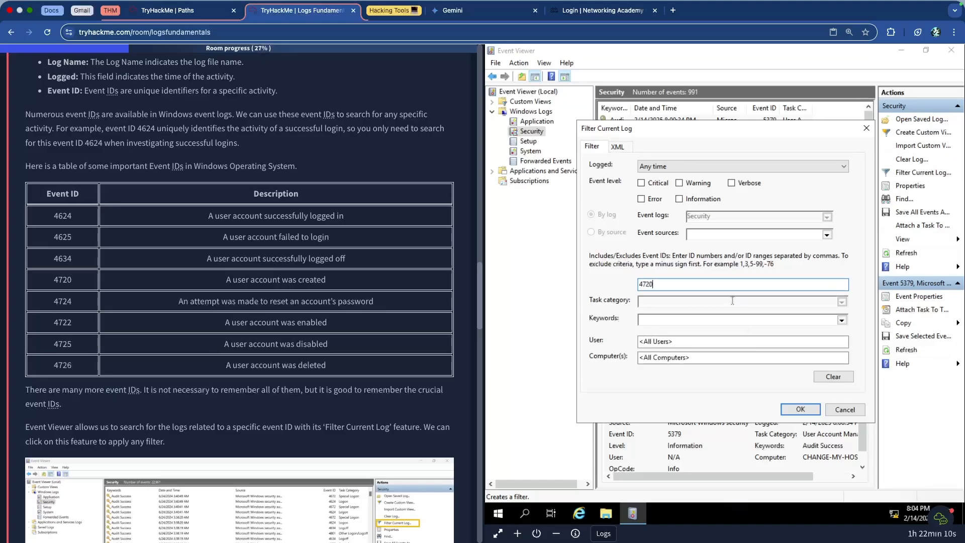
left_click(800, 410)
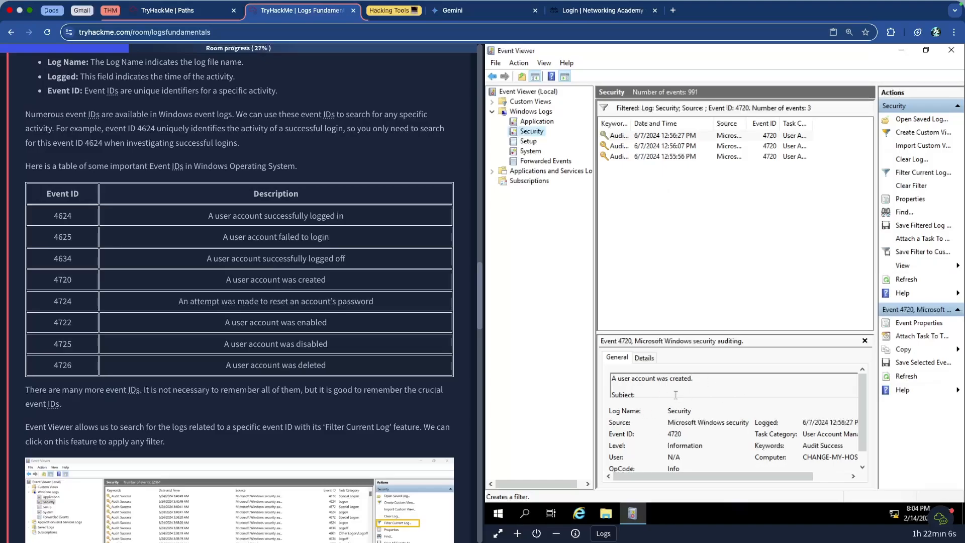
Select the newest 4720 event and read the Subject and New Account fields in its preview.
left_click(702, 135)
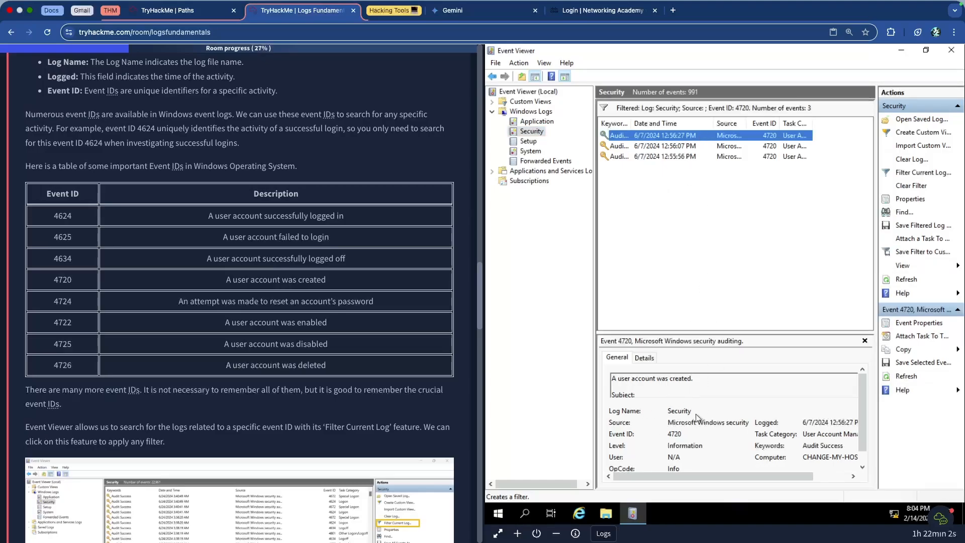
scroll(697, 384, "down", 3)
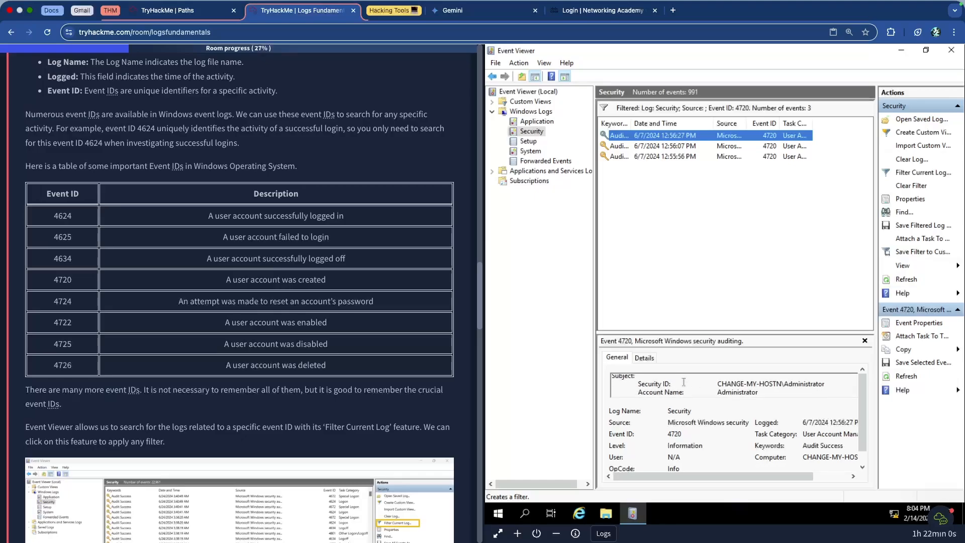
scroll(691, 382, "down", 2)
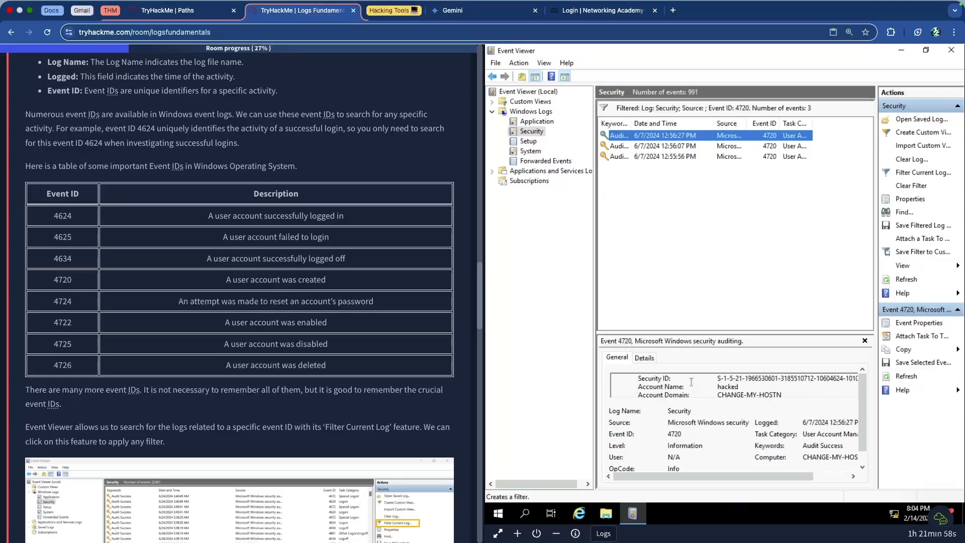
scroll(691, 382, "up", 2)
Open the newest 4720 event's full properties and examine the creator, new account name and attributes in its general description.
double_click(682, 138)
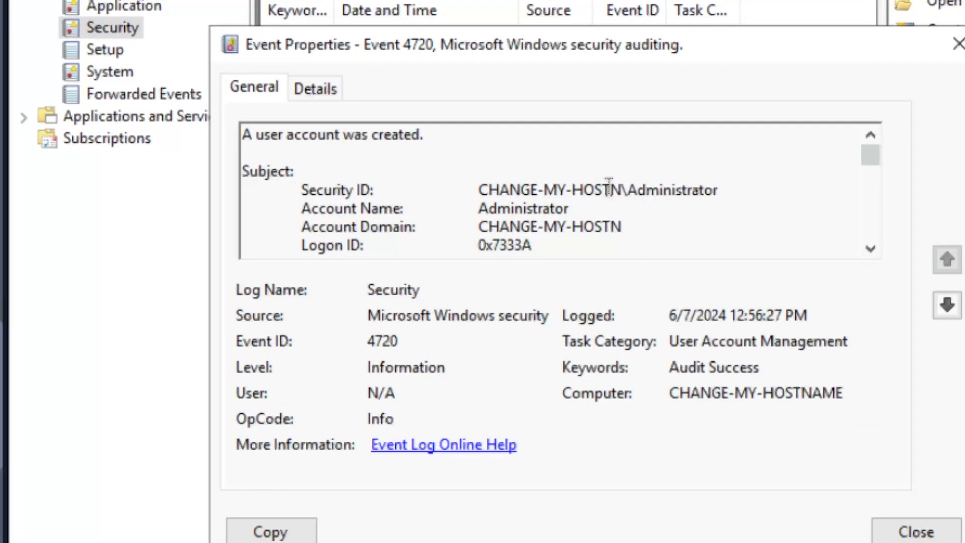
scroll(606, 190, "down", 1)
scroll(457, 203, "down", 1)
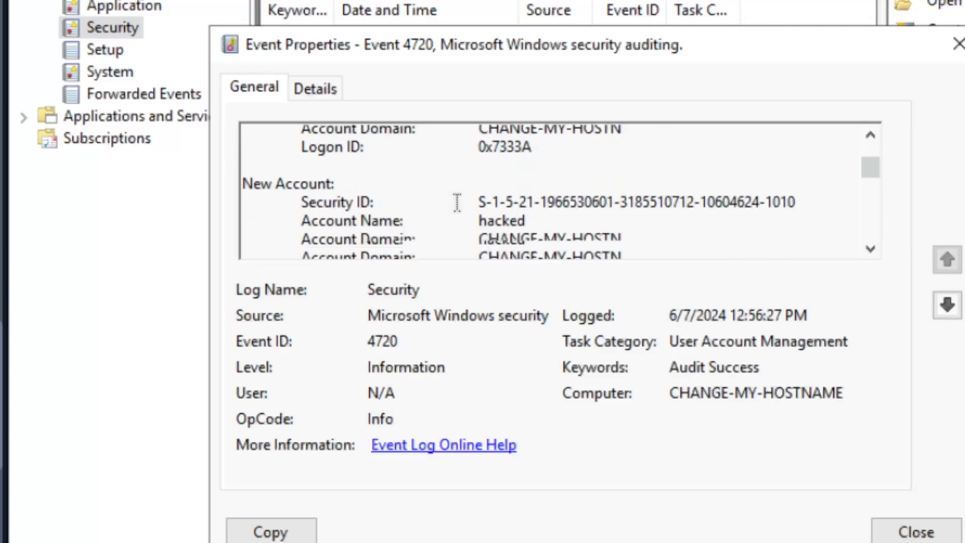
scroll(457, 202, "down", 2)
scroll(465, 197, "up", 1)
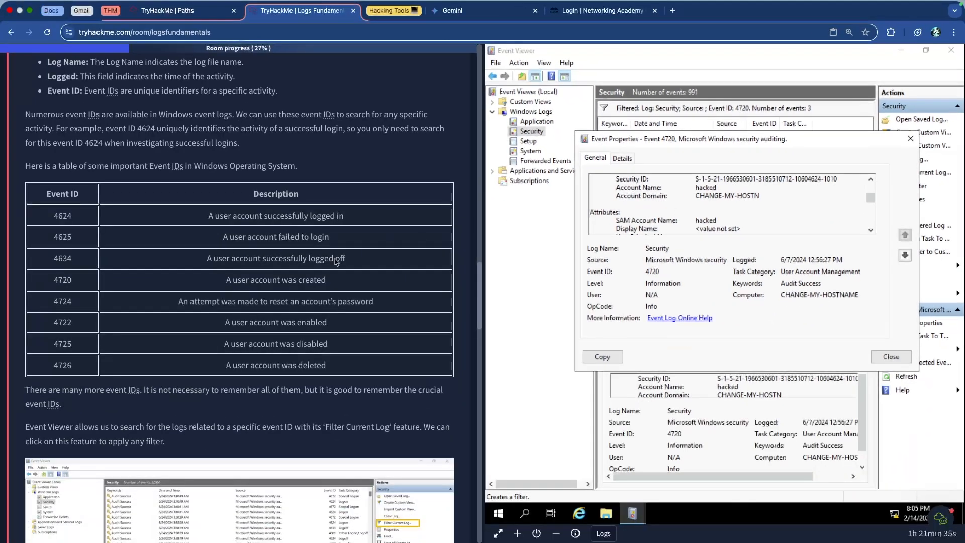
Submit "hacked" as the answer to the question about the last user account created on the system.
scroll(282, 259, "down", 10)
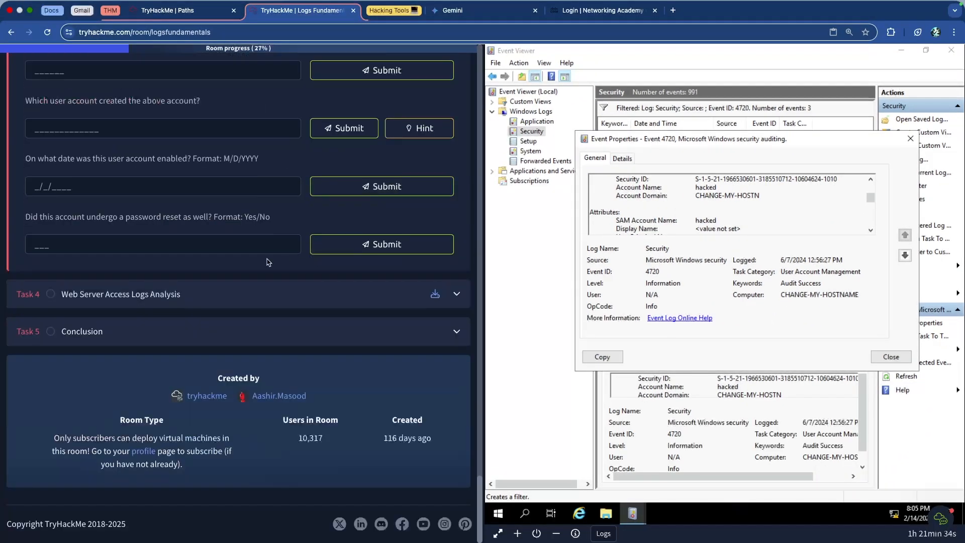
scroll(214, 204, "up", 2)
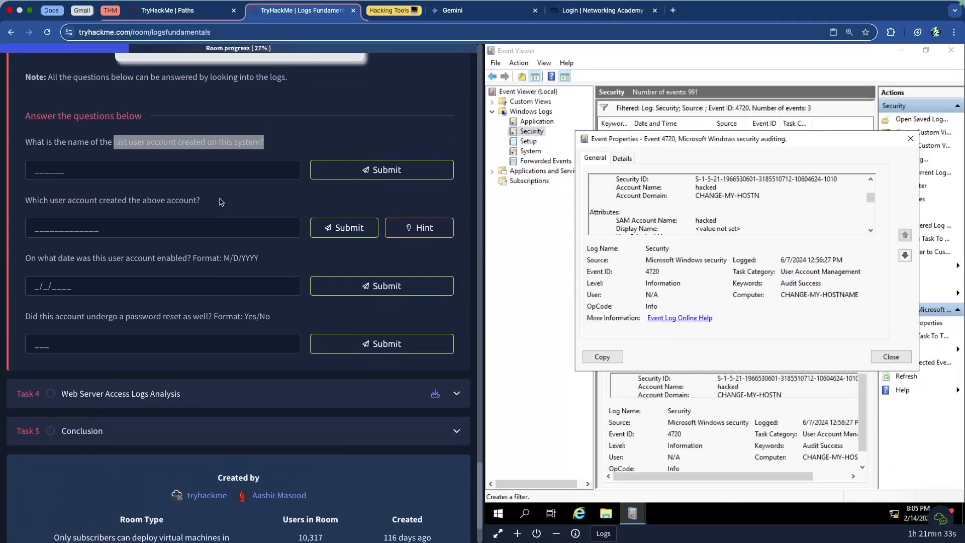
left_click(197, 170)
type("hacked")
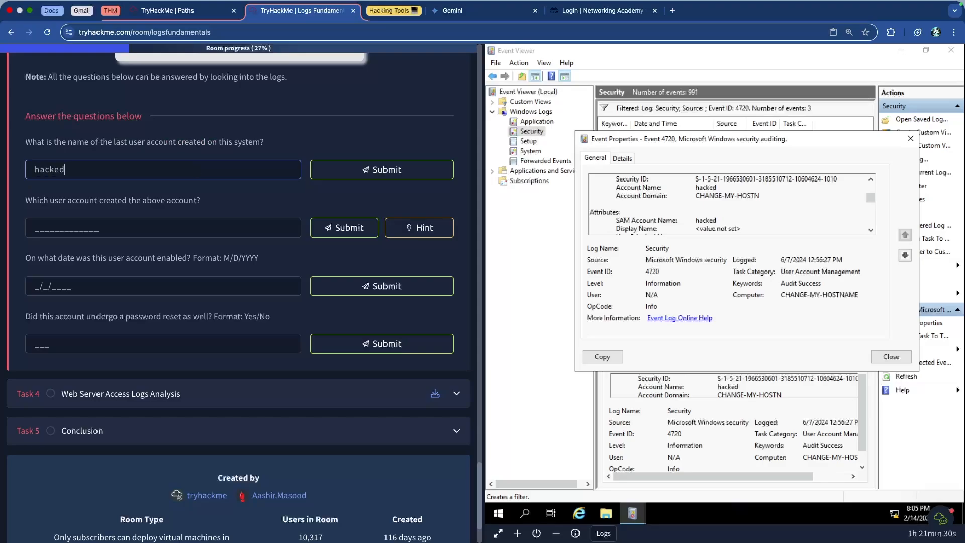
key("Return")
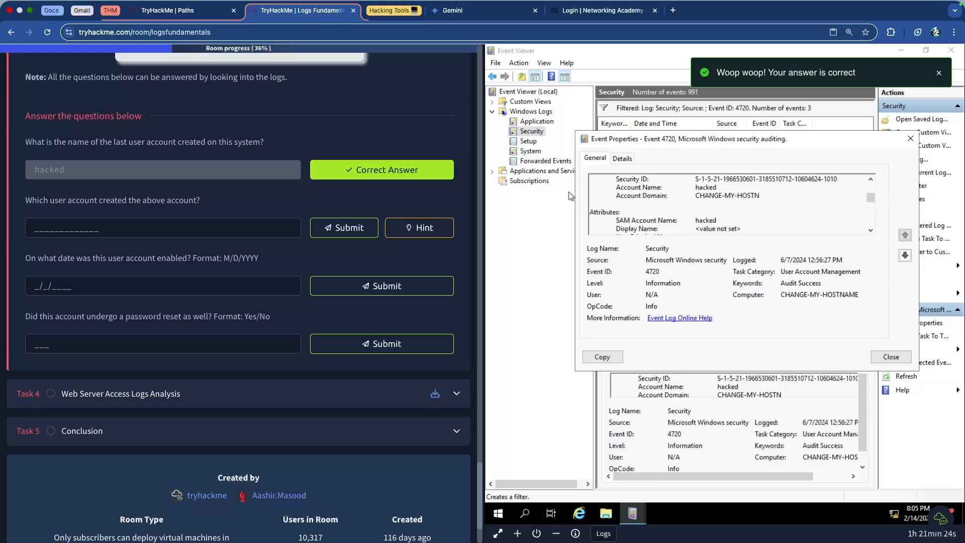
Check the Subject section of the open 4720 event for the account name that created the new user.
left_click_drag(617, 220, 693, 220)
left_click(691, 220)
left_click_drag(43, 200, 210, 207)
left_click(236, 205)
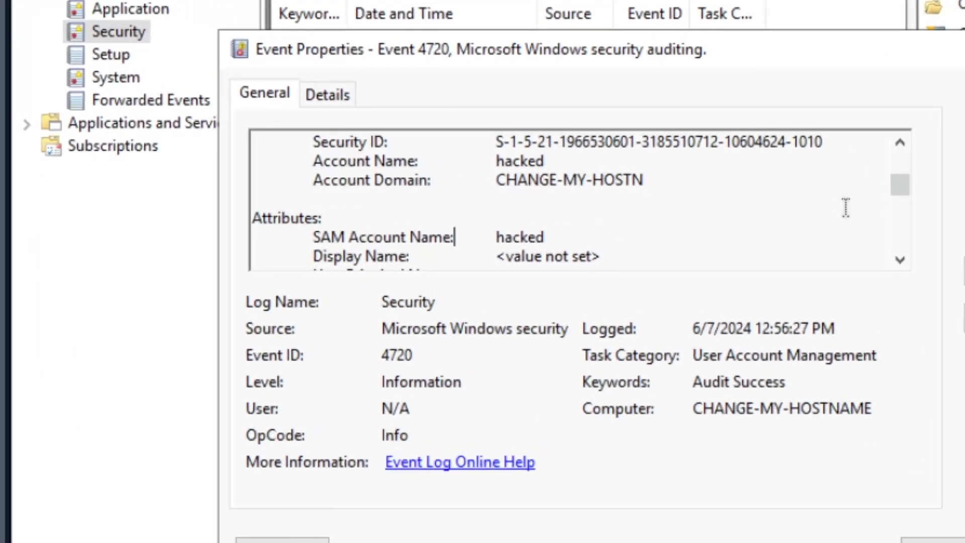
scroll(824, 201, "up", 3)
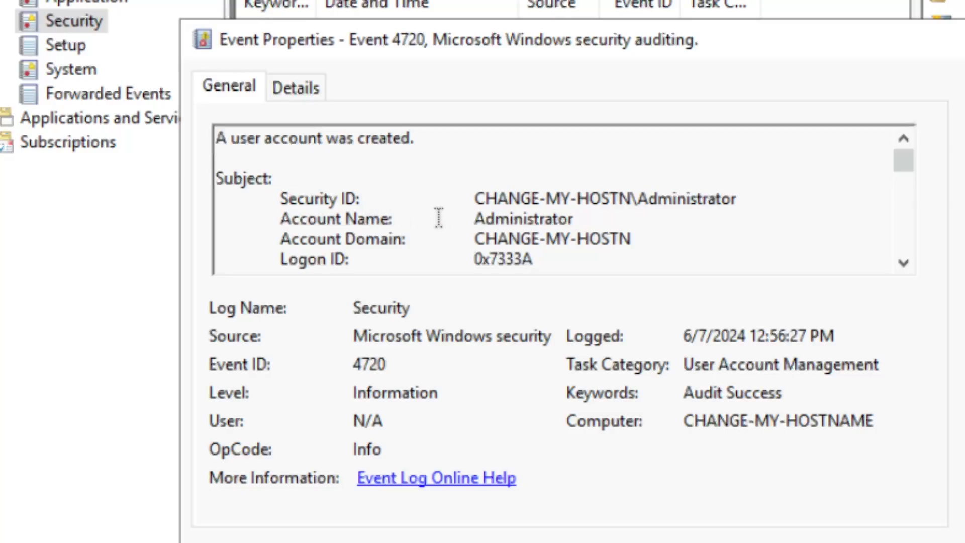
left_click_drag(473, 218, 574, 219)
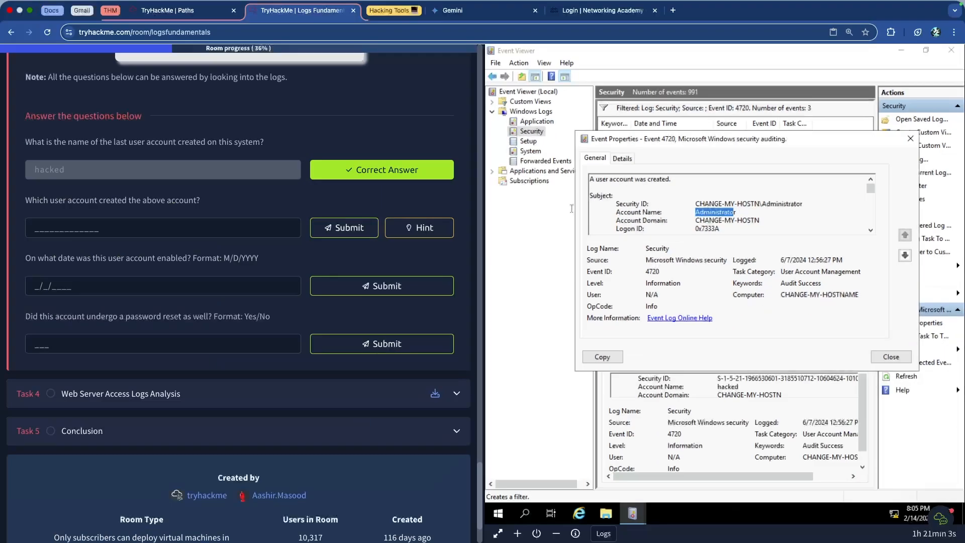
Submit "Administrator" as the answer to which user account created the above account.
left_click(242, 227)
type("Administrat")
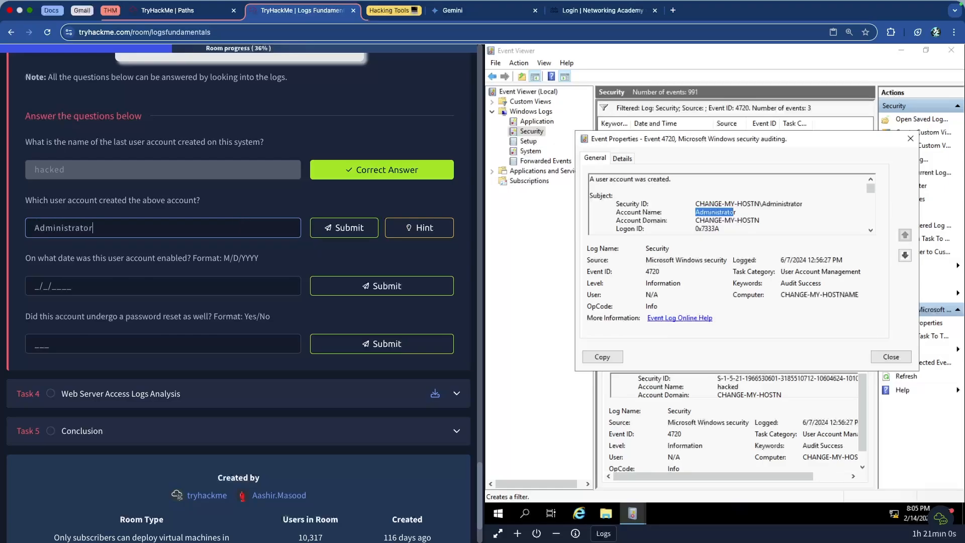
type("or")
key("Return")
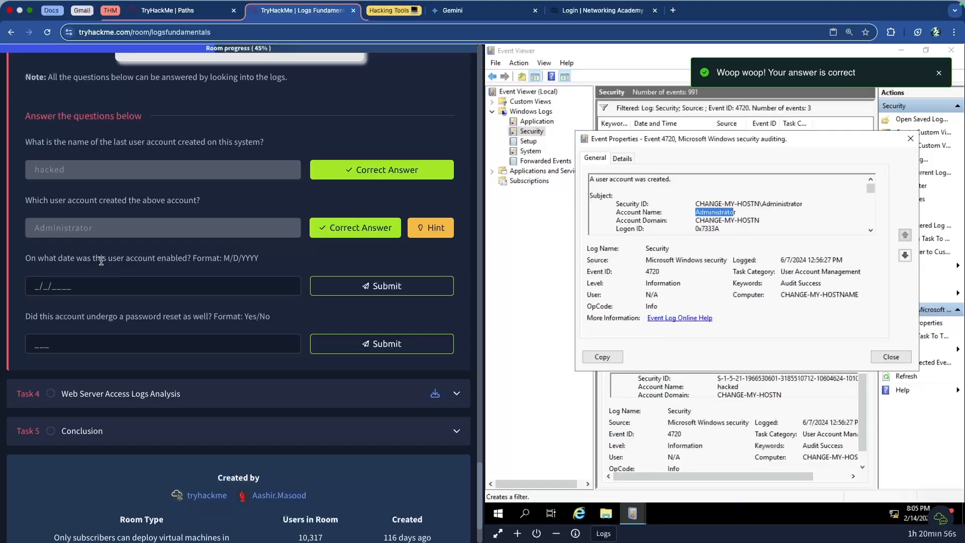
Read the question about the date the account was enabled and close the 4720 event's properties.
scroll(101, 262, "up", 5)
left_click_drag(330, 293, 612, 290)
left_click(551, 291)
scroll(481, 283, "down", 5)
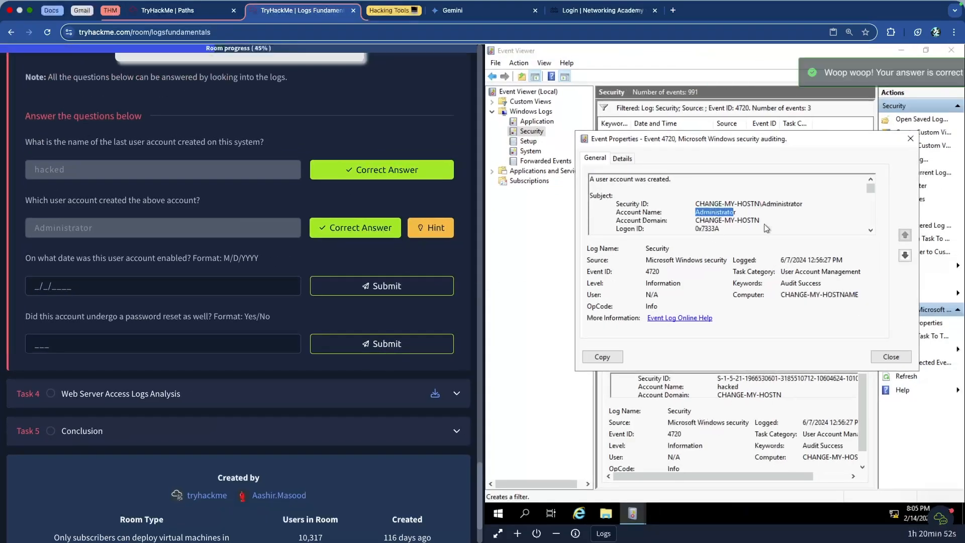
left_click(890, 358)
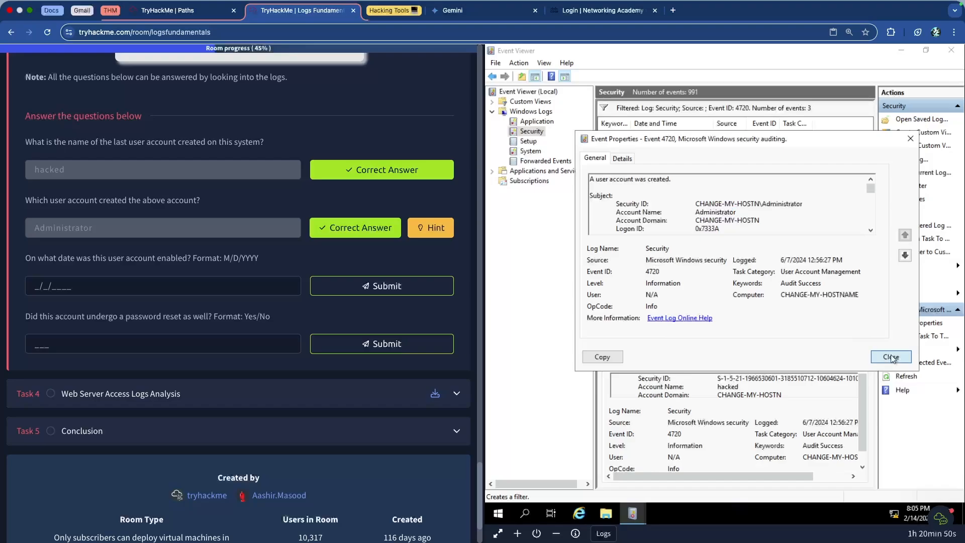
Look up the event ID for an enabled user account in the room's table of important Windows event IDs.
scroll(223, 167, "up", 10)
scroll(225, 172, "up", 15)
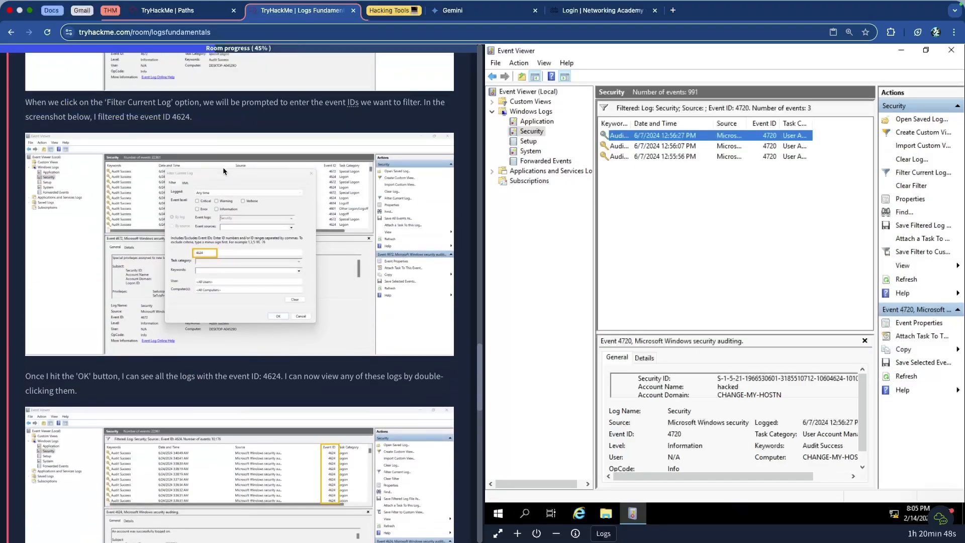
scroll(213, 218, "up", 5)
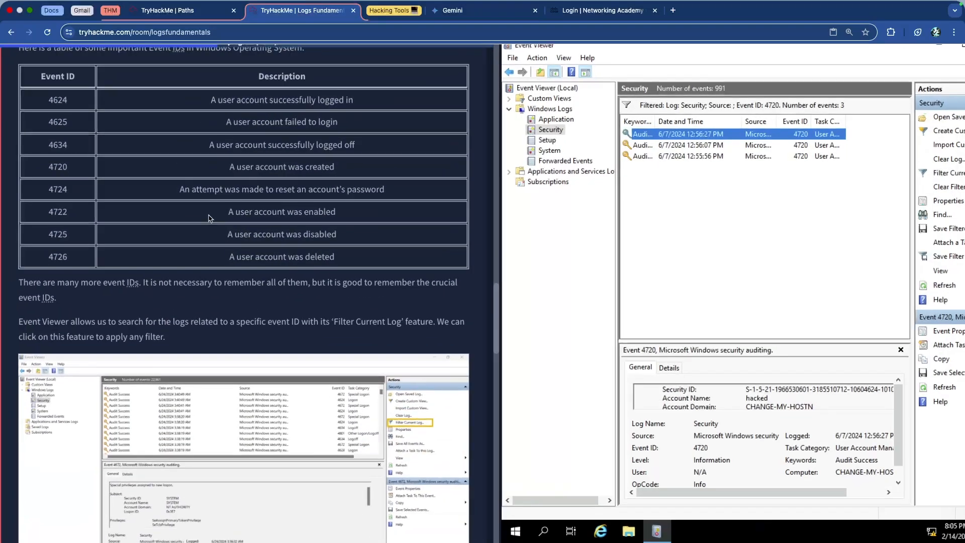
scroll(45, 265, "left", 2)
double_click(67, 285)
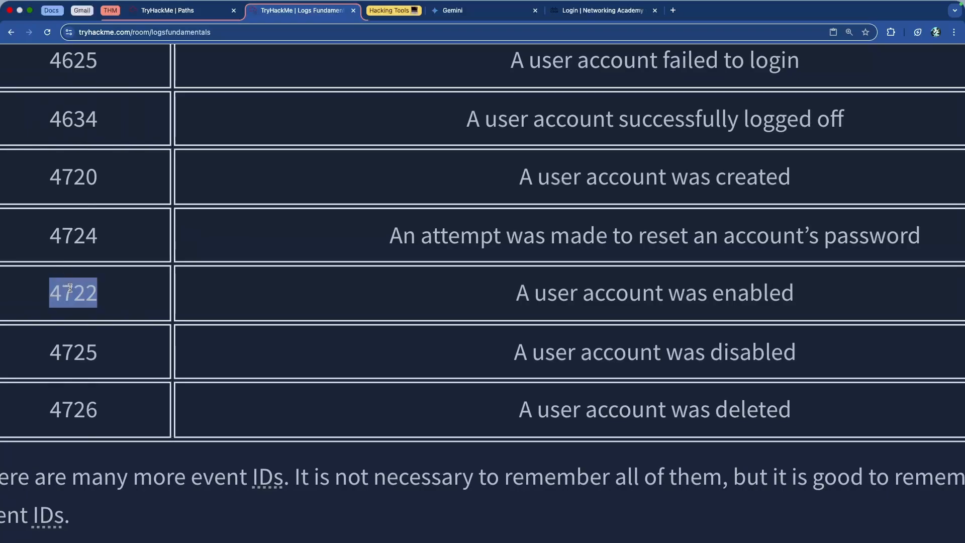
scroll(484, 286, "down", 5)
scroll(511, 230, "down", 2)
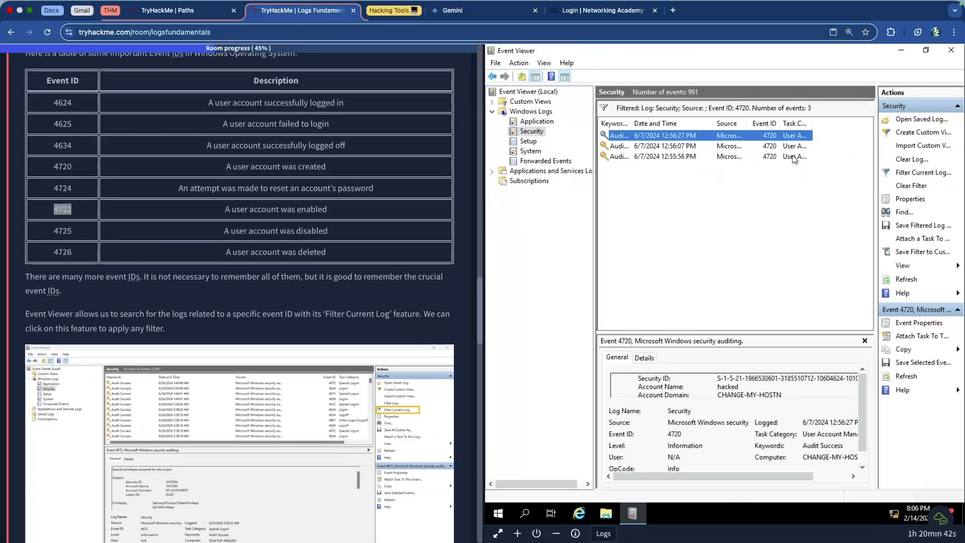
Change the Security log's filter to event ID 4722.
left_click(922, 176)
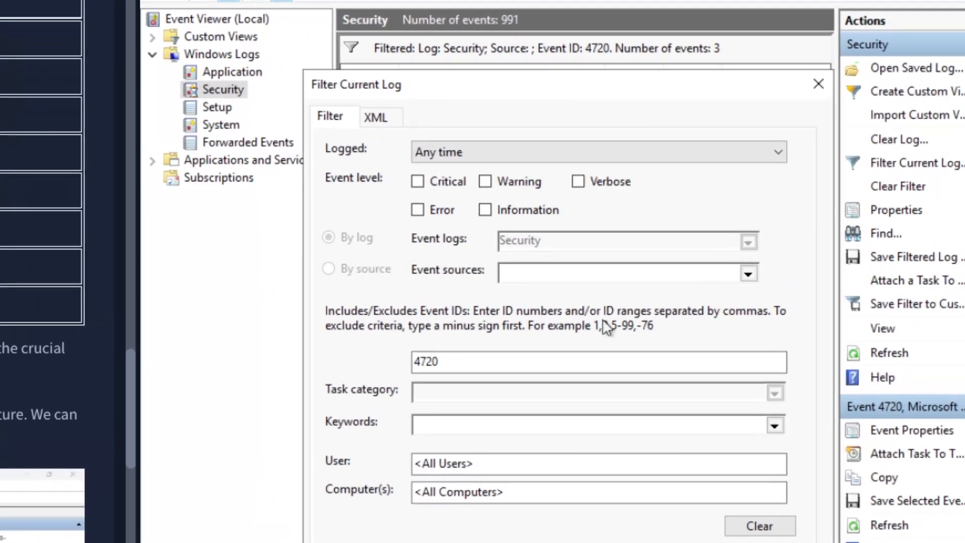
left_click(573, 360)
key("BackSpace")
type("2")
key("Return")
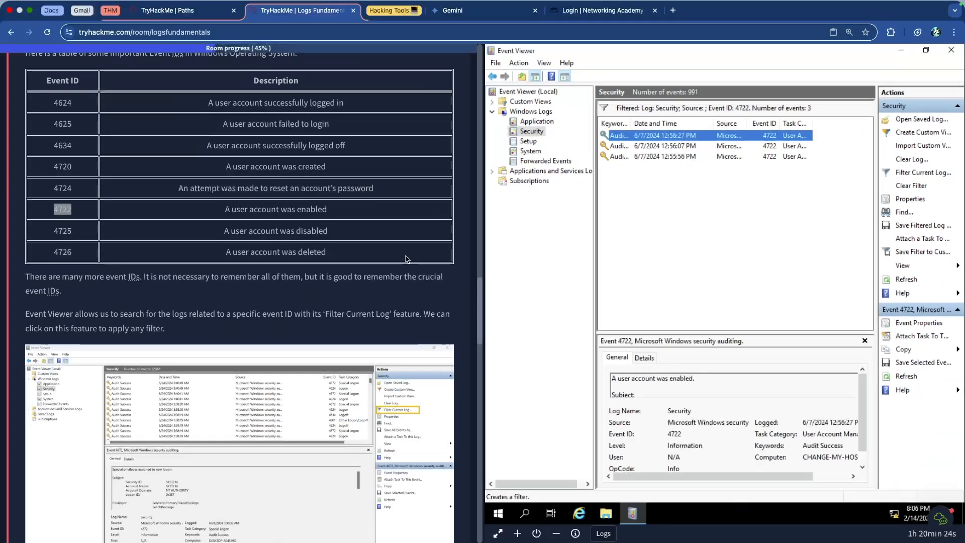
Open the newest 4722 event, check its target account name and logged date, and close its properties.
scroll(327, 252, "down", 15)
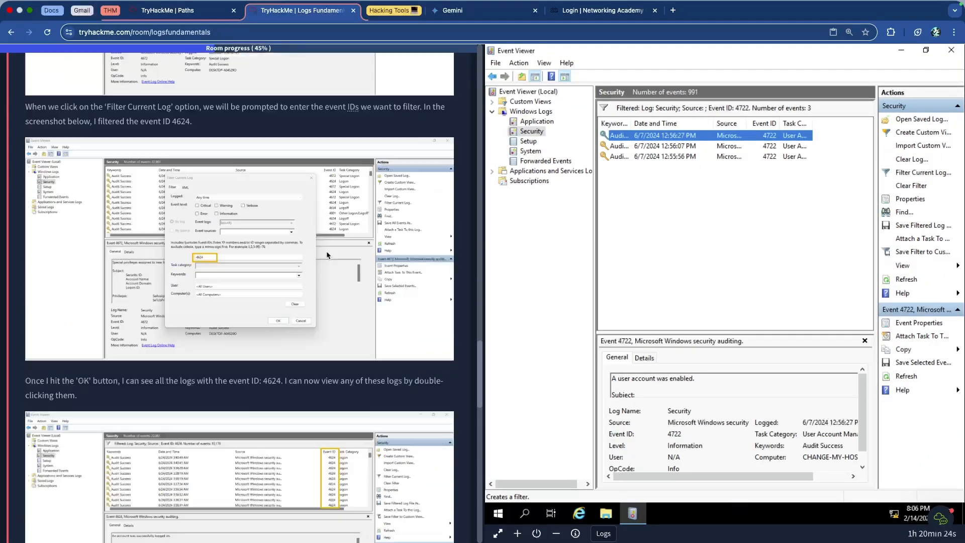
scroll(159, 352, "down", 3)
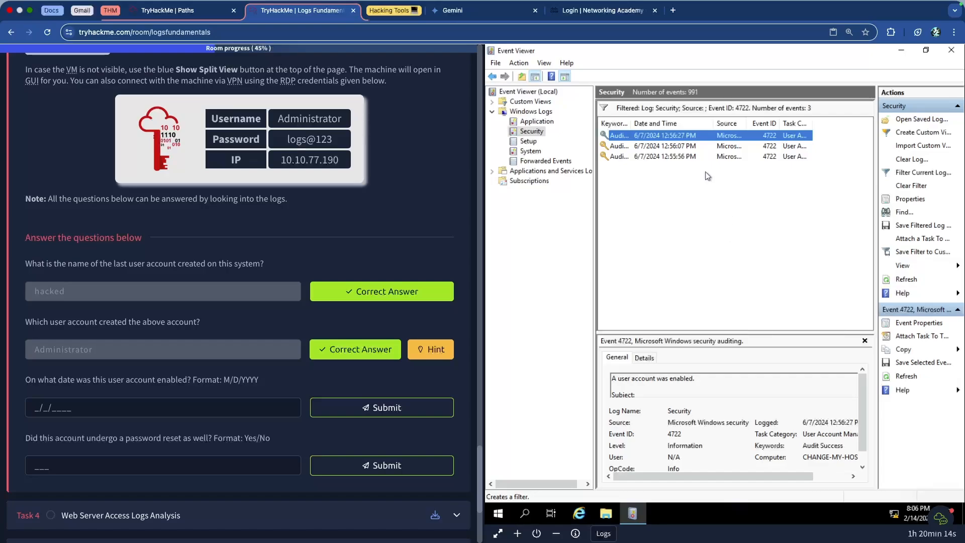
double_click(708, 139)
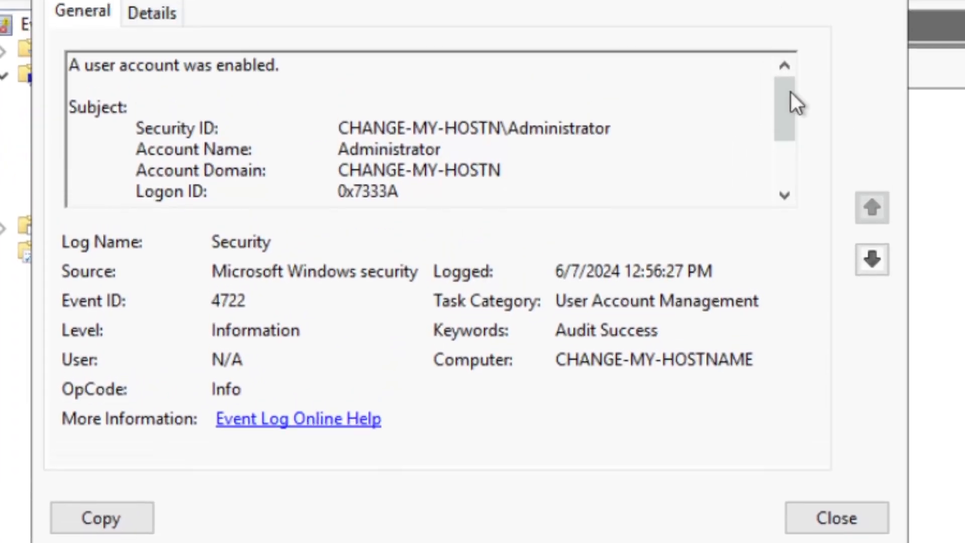
left_click_drag(783, 136, 782, 184)
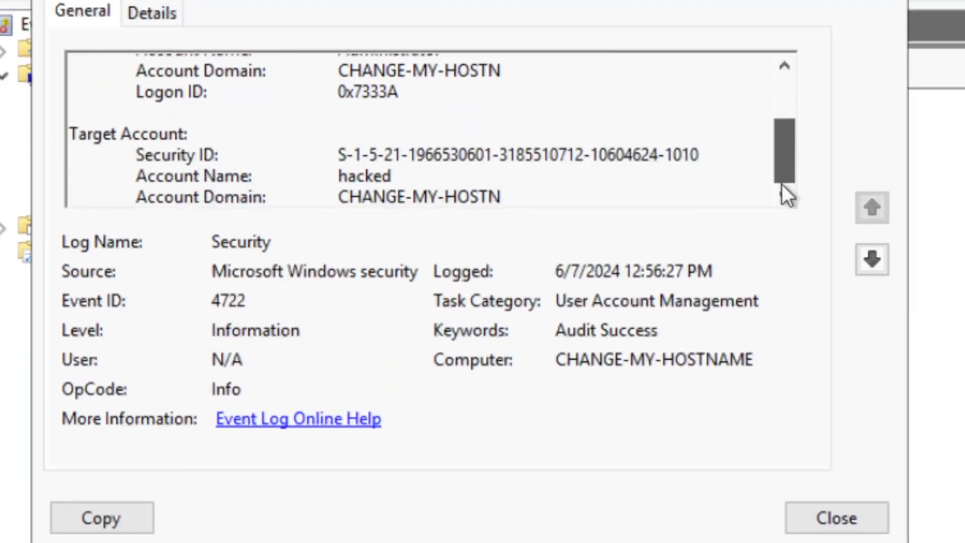
double_click(366, 175)
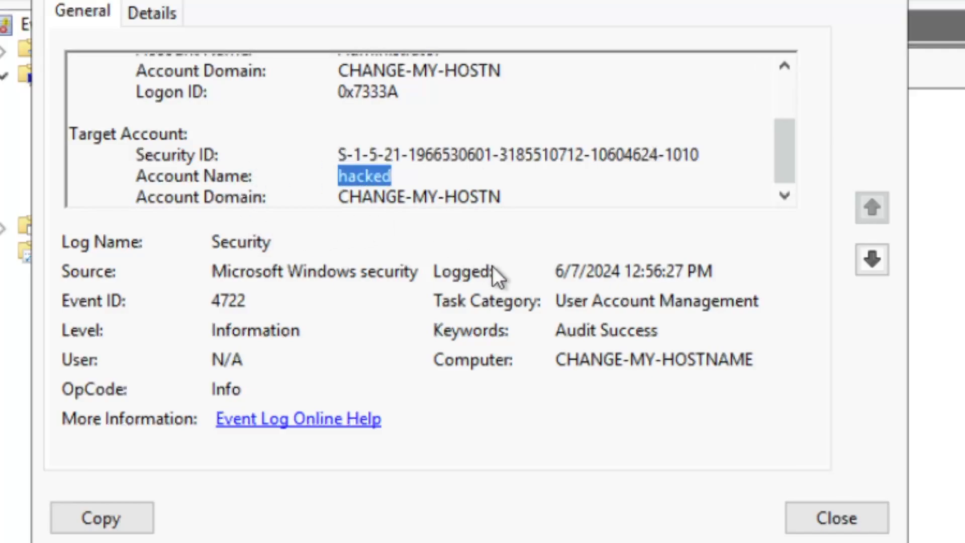
left_click(848, 513)
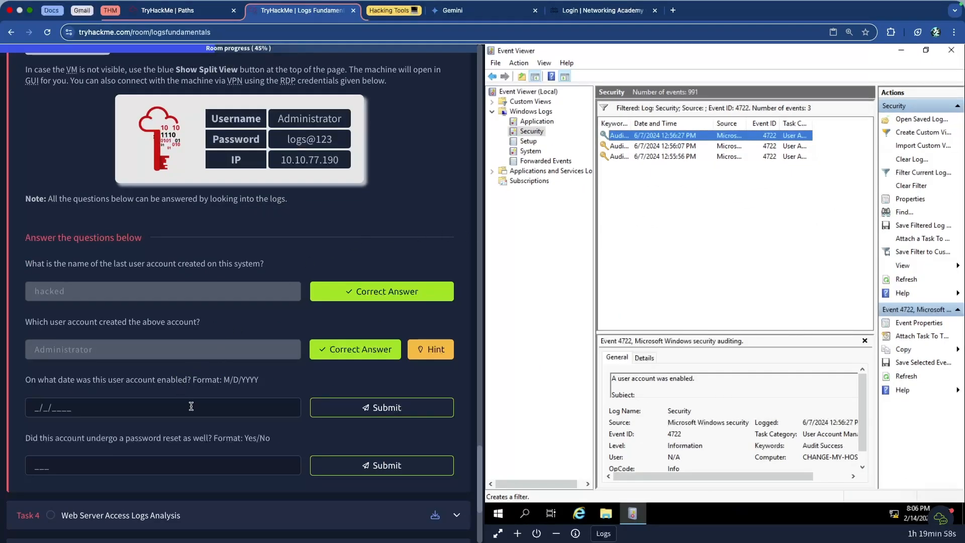
Submit 6/7/2024 as the date on which the user account was enabled.
left_click(198, 404)
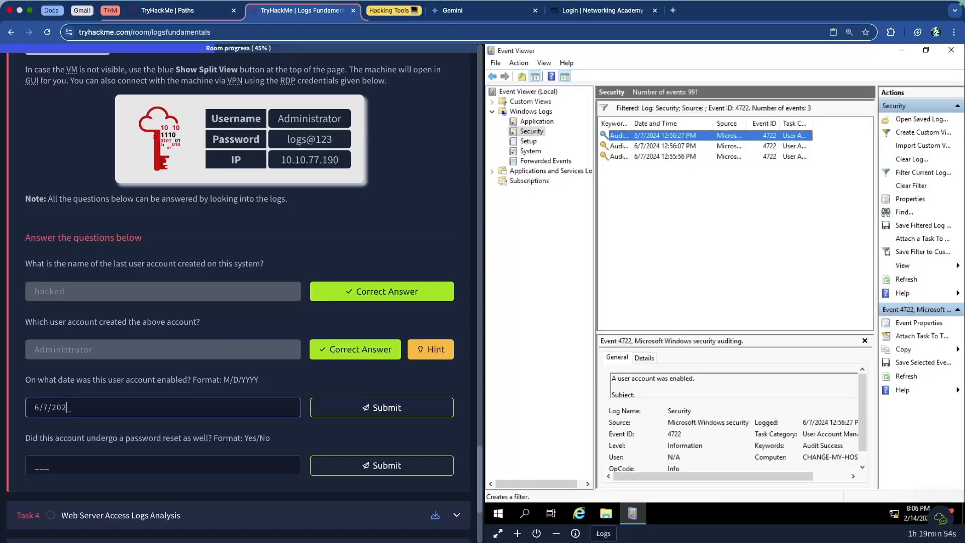
key("Return")
scroll(157, 401, "down", 1)
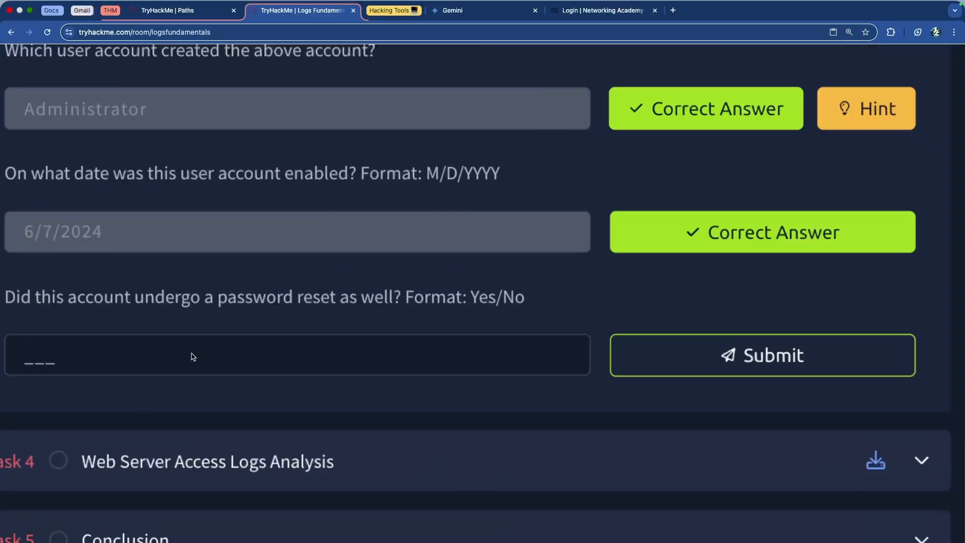
Read the password reset question and look up the event ID for a password reset attempt in the room's table.
scroll(269, 306, "up", 1)
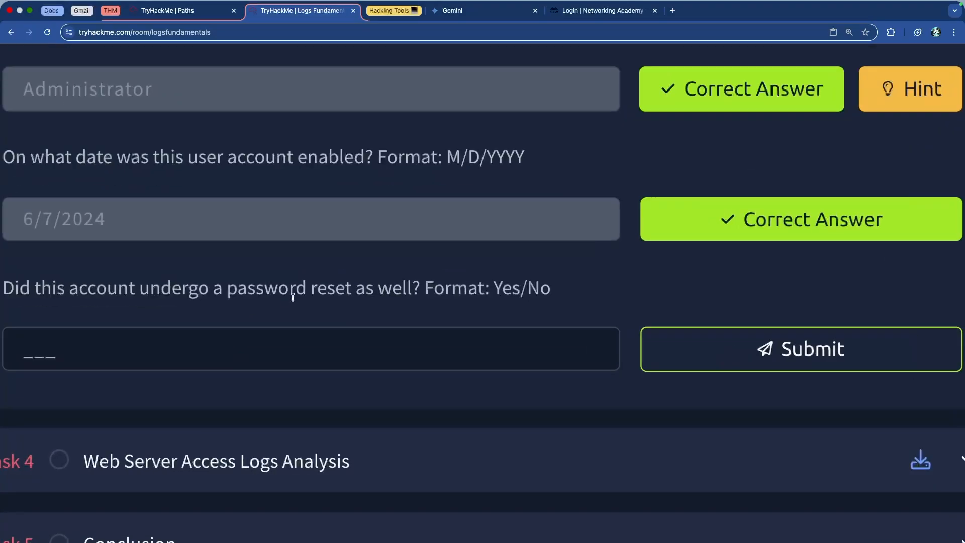
scroll(293, 297, "down", 3)
scroll(310, 300, "up", 15)
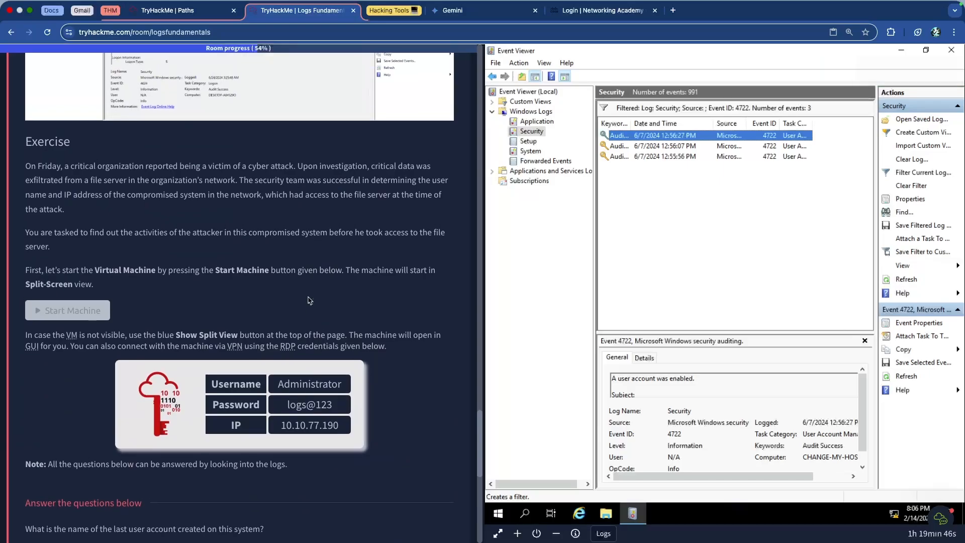
scroll(301, 300, "up", 8)
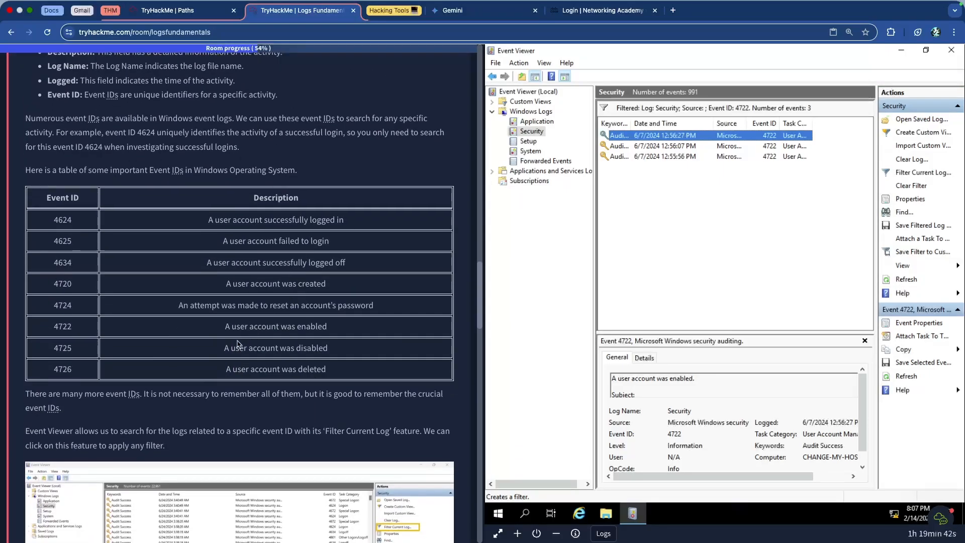
scroll(217, 306, "up", 2)
scroll(228, 312, "up", 5)
left_click_drag(363, 298, 735, 289)
left_click(734, 289)
scroll(683, 290, "left", 5)
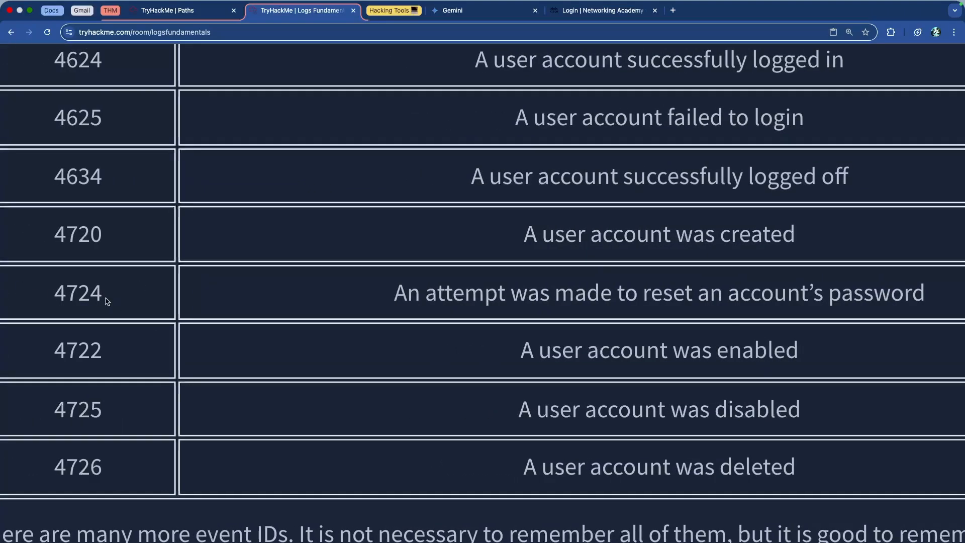
scroll(261, 287, "down", 7)
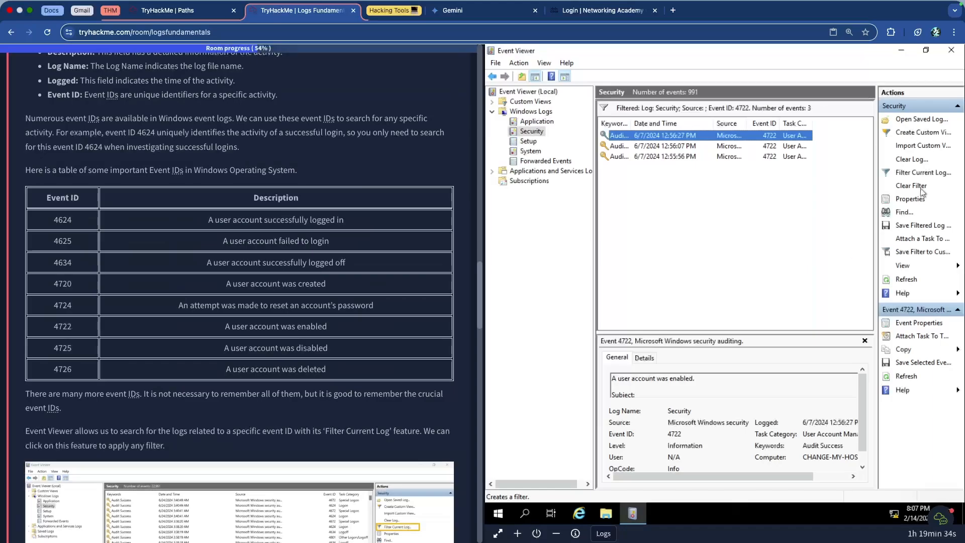
Change the Security log's filter to event ID 4724.
left_click(925, 172)
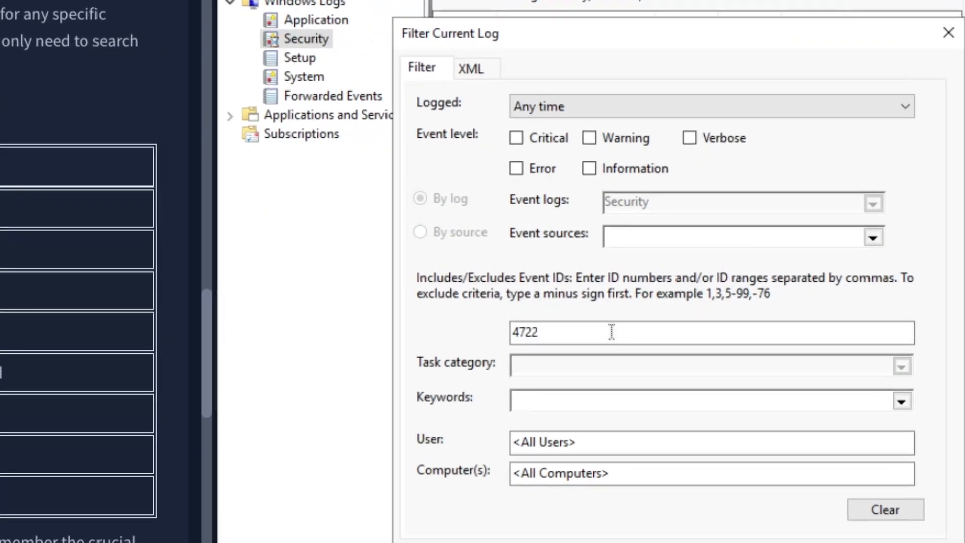
left_click(692, 284)
key("BackSpace")
type("4")
key("Return")
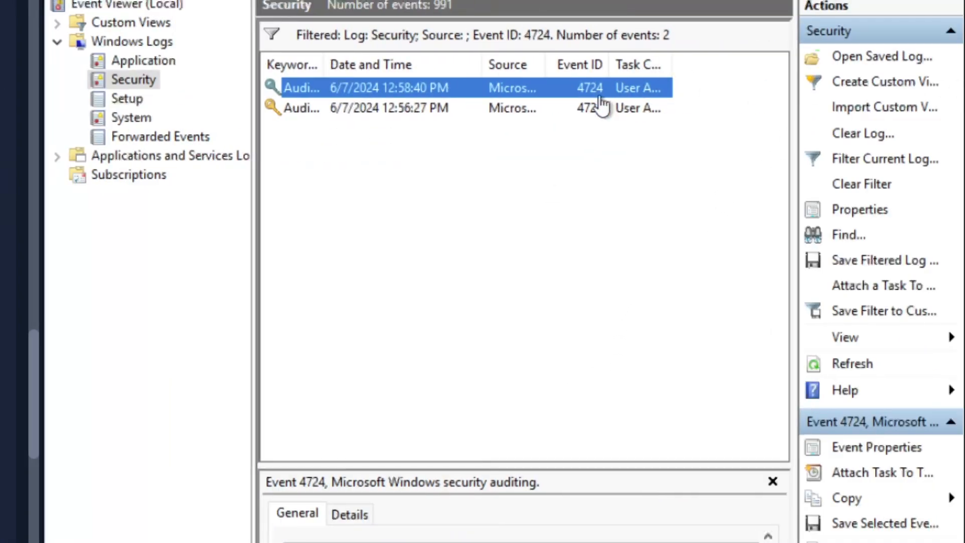
Open the newest 4724 event's properties and check the target account name in its description.
double_click(441, 89)
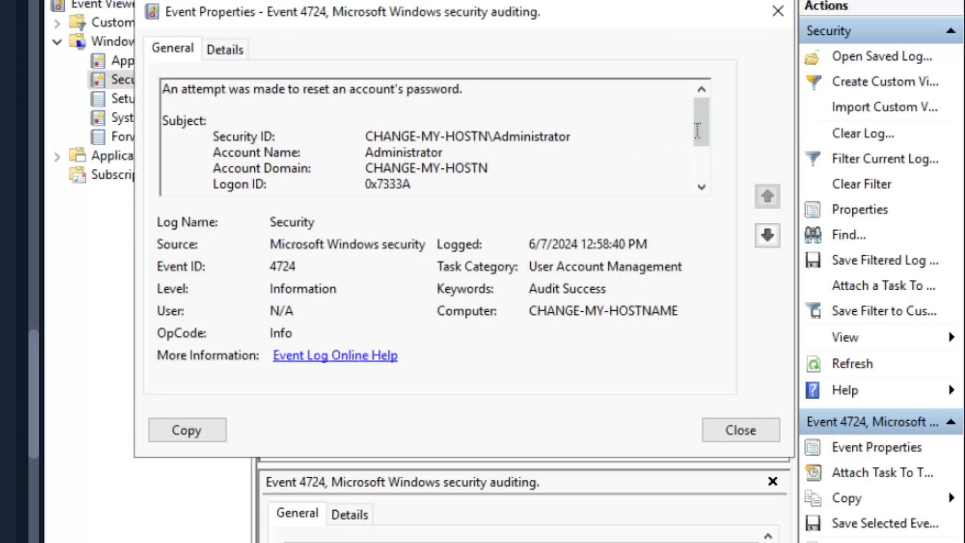
left_click_drag(699, 129, 699, 171)
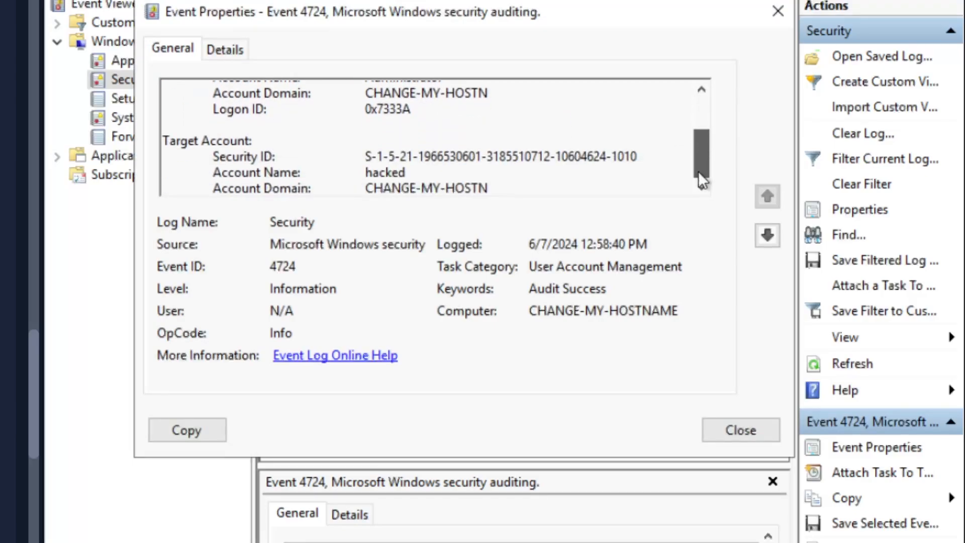
left_click_drag(331, 168, 429, 170)
left_click(432, 171)
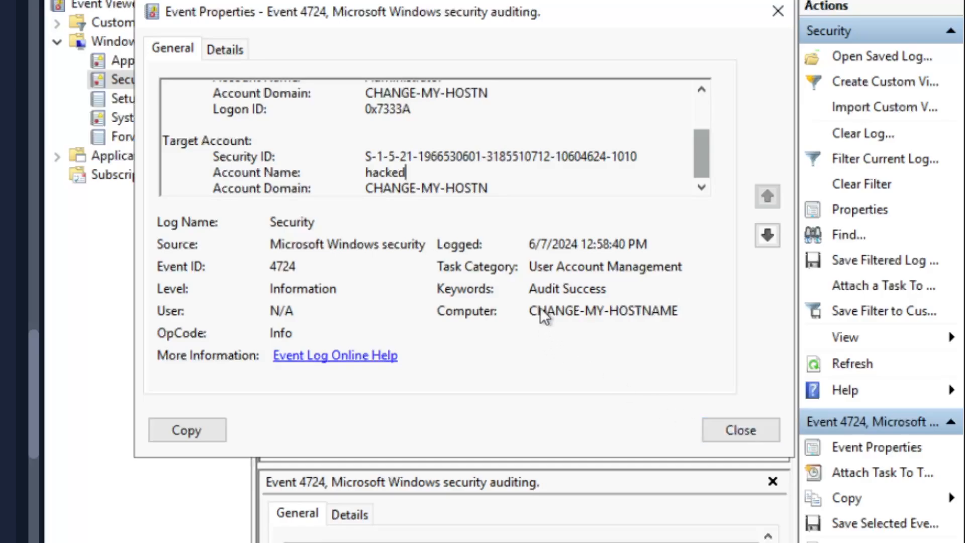
Check the audit result keyword of the newest 4724 event and close its properties.
left_click_drag(544, 290, 609, 290)
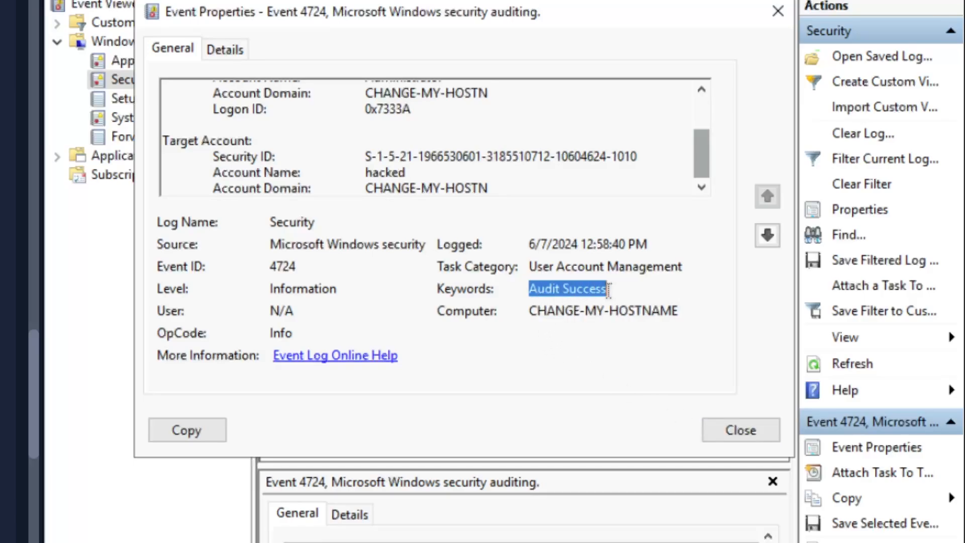
left_click(725, 425)
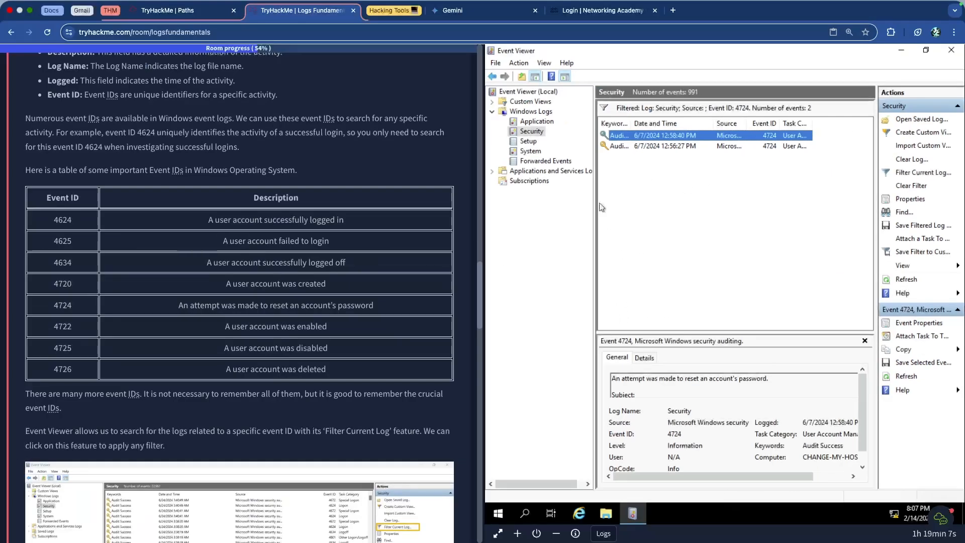
Submit Yes as the answer to whether the account underwent a password reset.
scroll(158, 294, "down", 15)
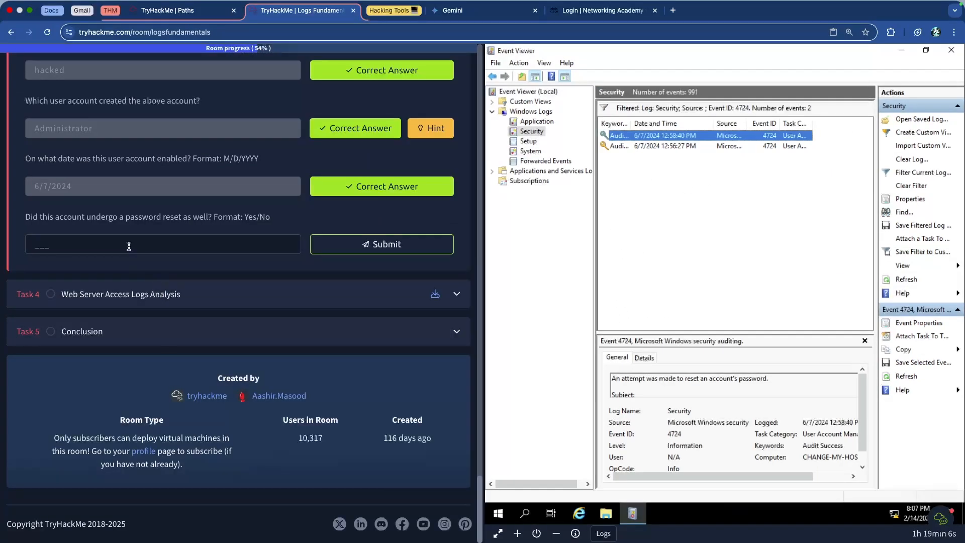
left_click(100, 244)
scroll(100, 244, "up", 5)
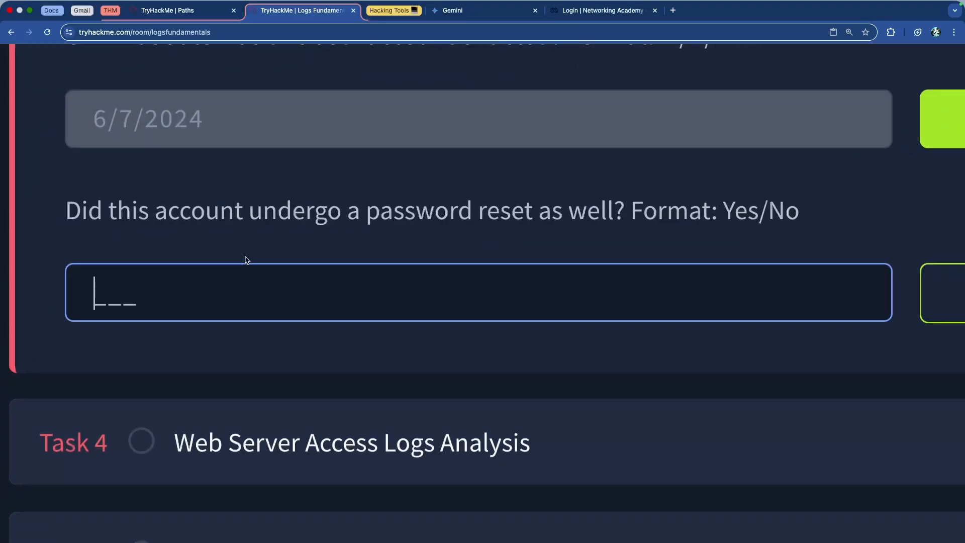
type("yes")
key("Return")
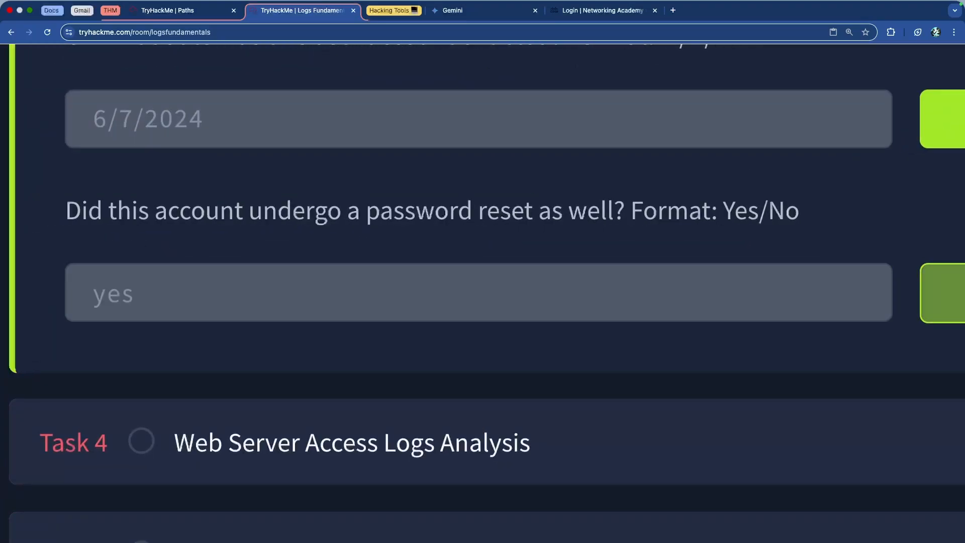
scroll(232, 248, "down", 5)
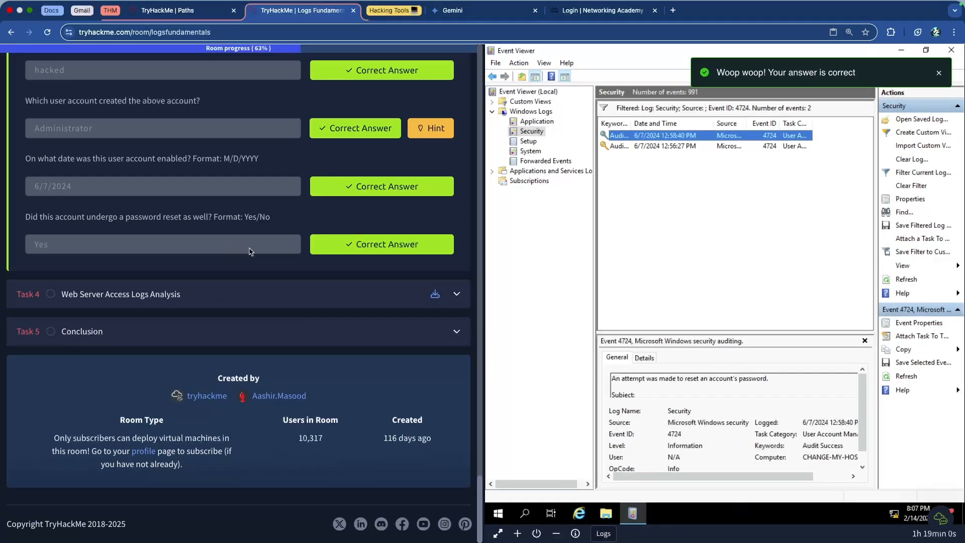
Close Event Viewer on the virtual machine.
scroll(279, 256, "up", 4)
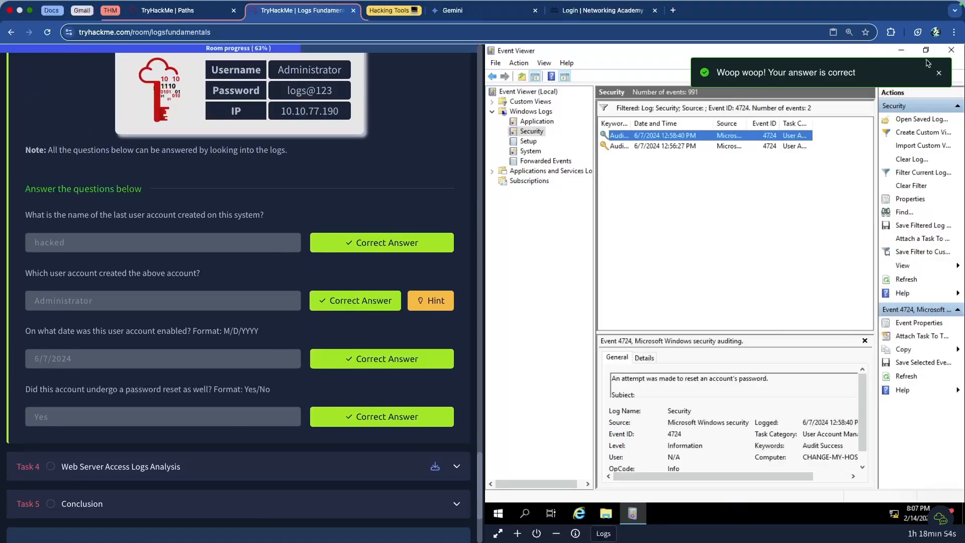
left_click(952, 51)
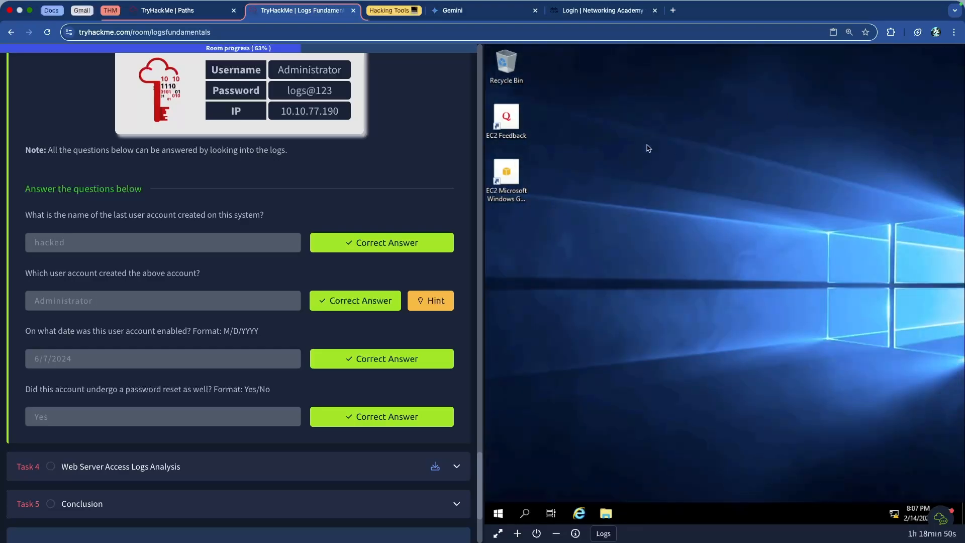
Review the Windows event log task's event ID table, log filtering instructions and answered exercise questions.
scroll(408, 154, "up", 5)
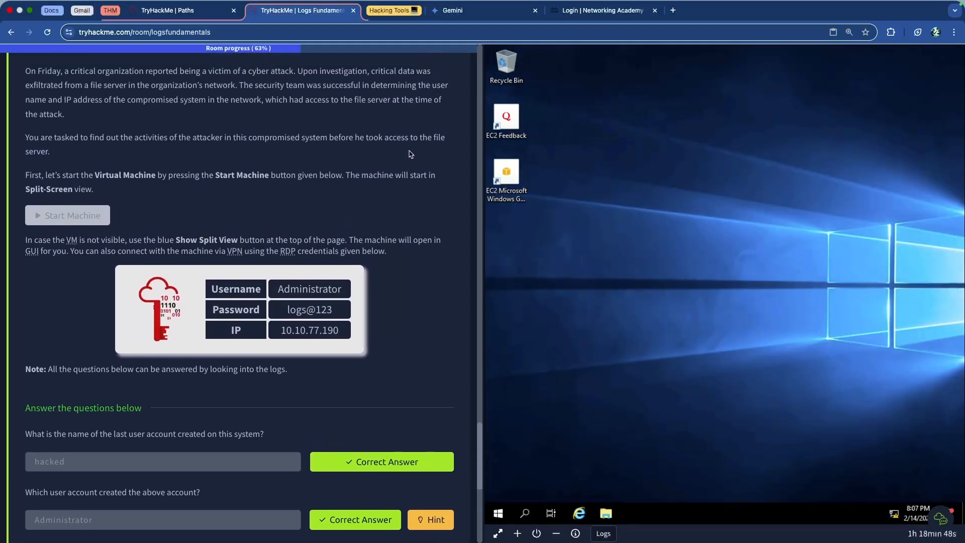
scroll(409, 154, "up", 8)
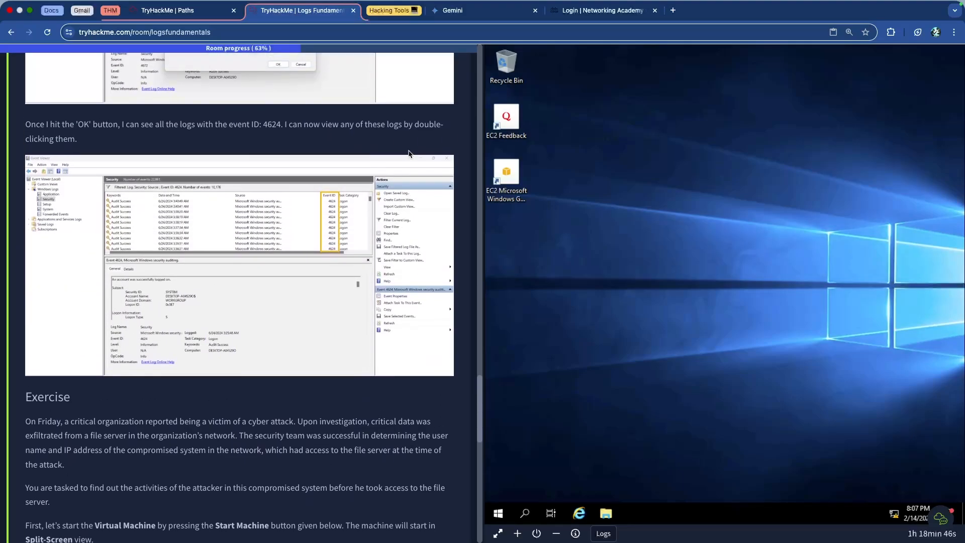
scroll(408, 154, "up", 8)
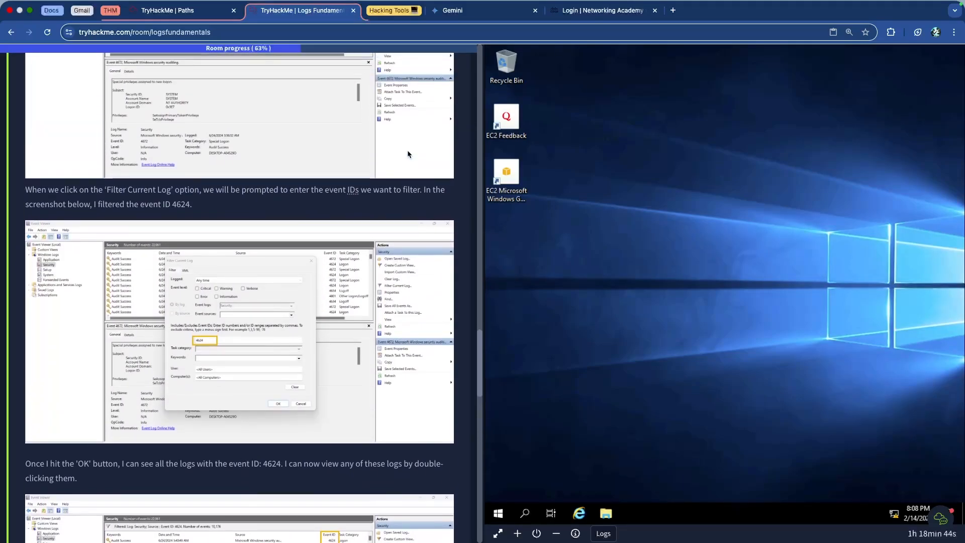
scroll(408, 152, "up", 8)
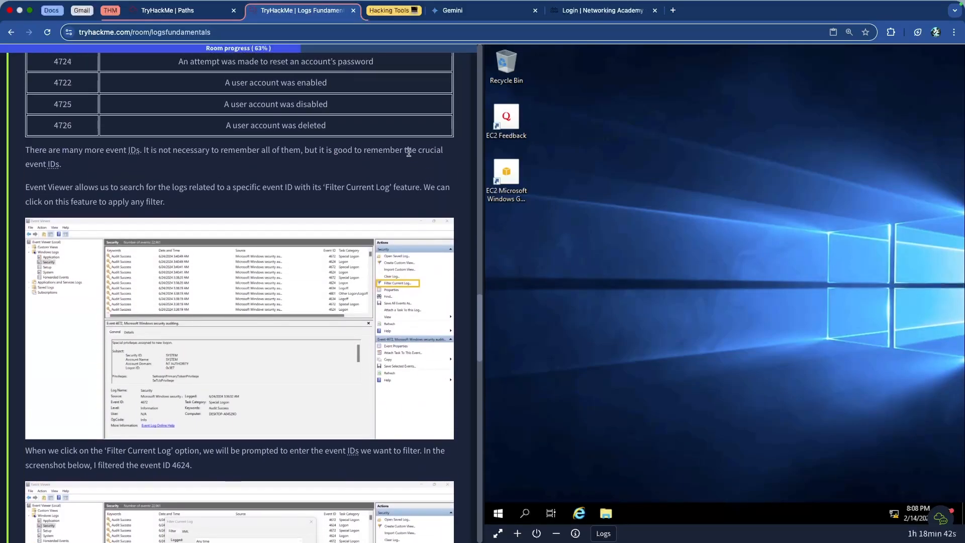
scroll(409, 156, "up", 6)
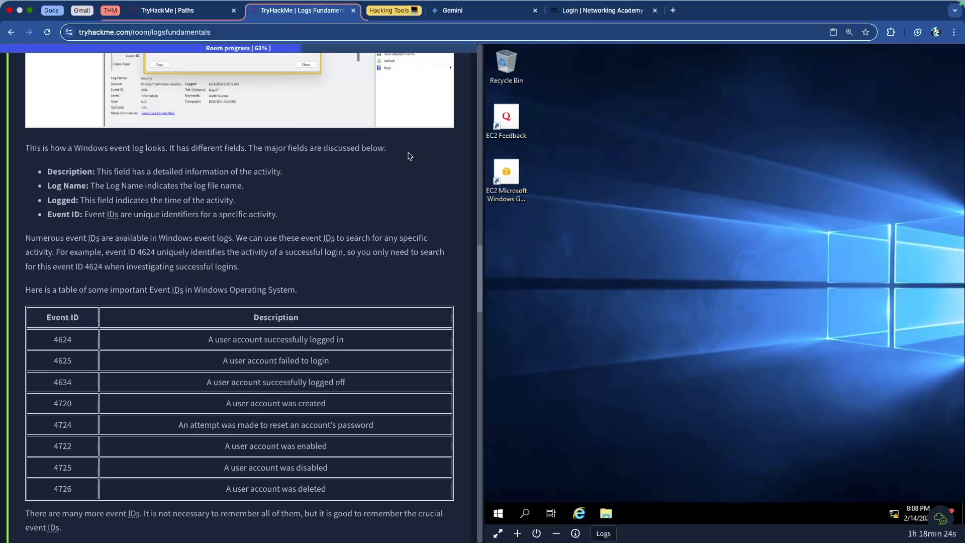
scroll(410, 155, "down", 15)
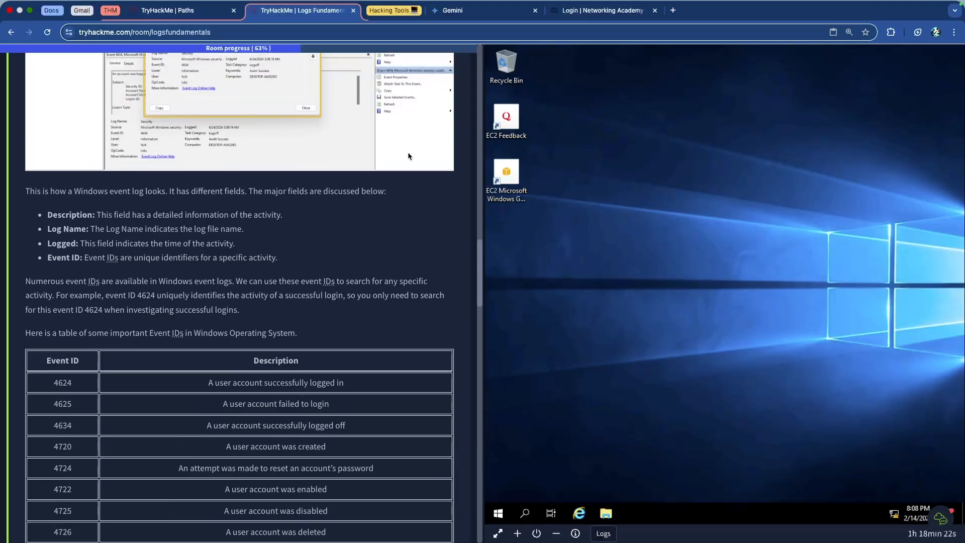
scroll(409, 156, "down", 15)
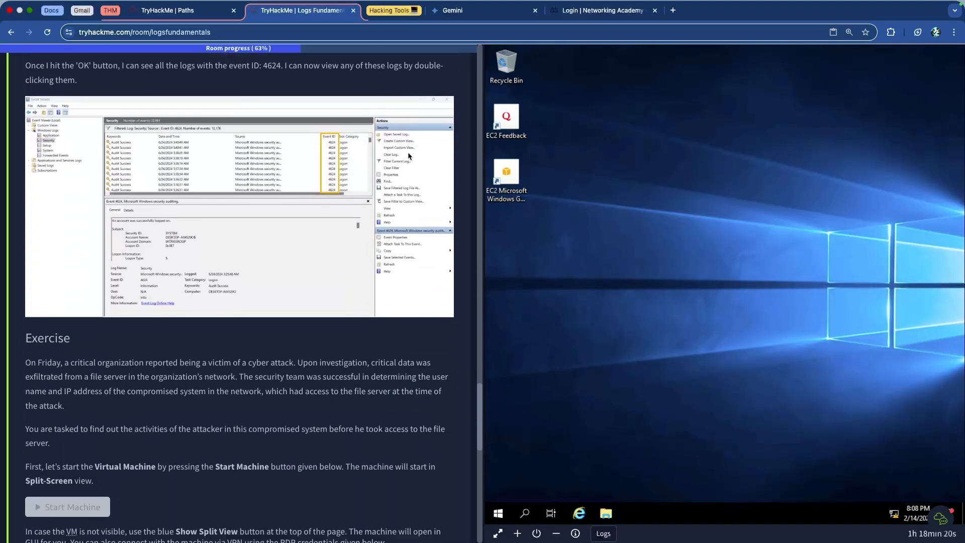
scroll(390, 159, "down", 3)
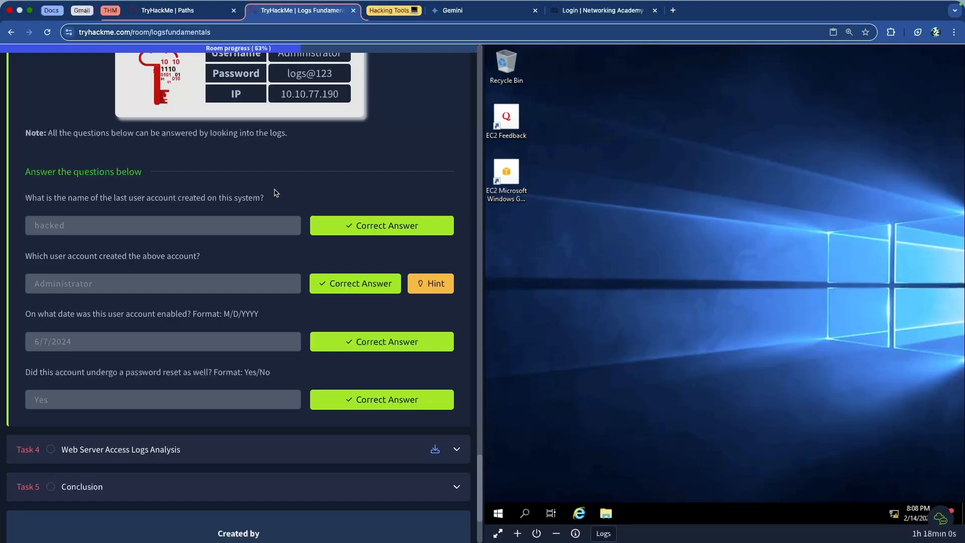
scroll(276, 193, "up", 1)
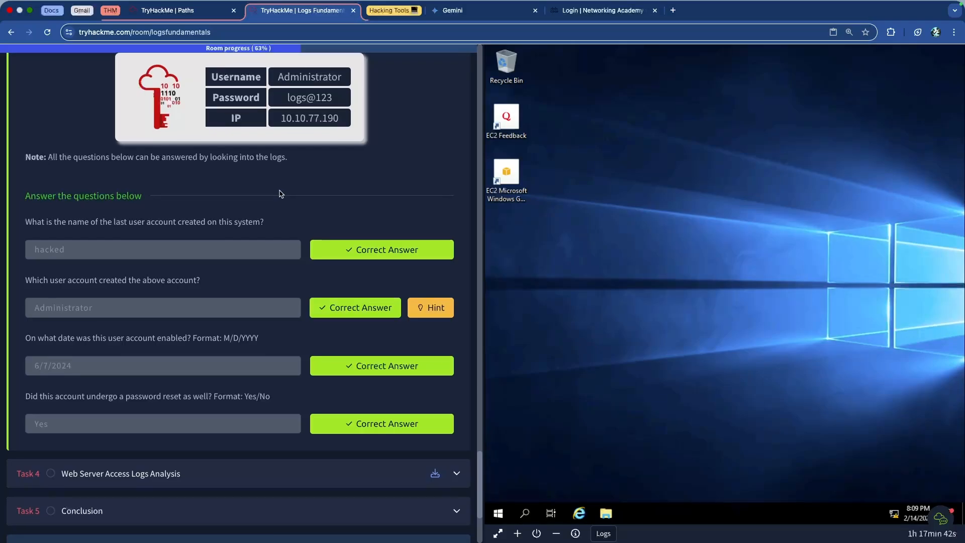
Expand Task 4, Web Server Access Logs Analysis, and read its introduction through the Apache access log path.
scroll(280, 194, "down", 1)
left_click(246, 425)
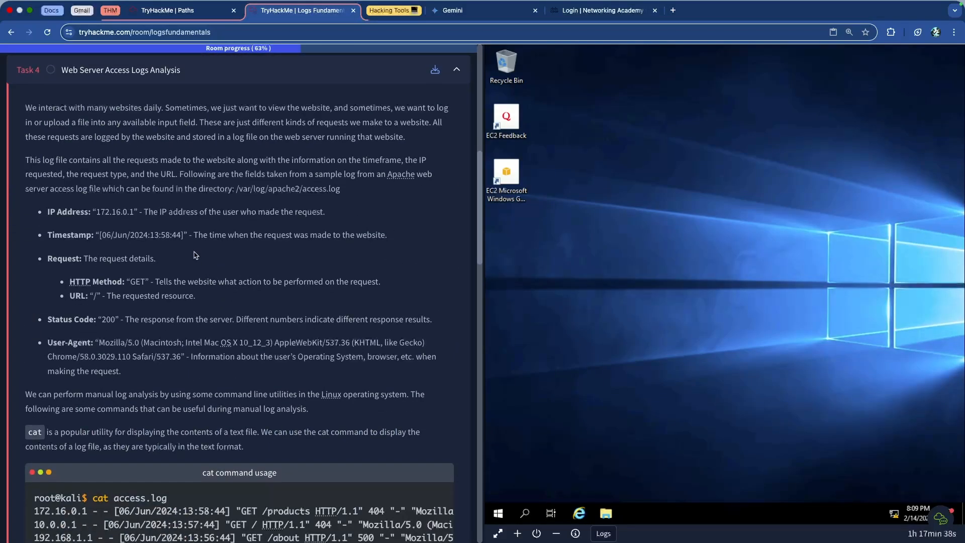
scroll(205, 244, "up", 5)
scroll(240, 252, "up", 6)
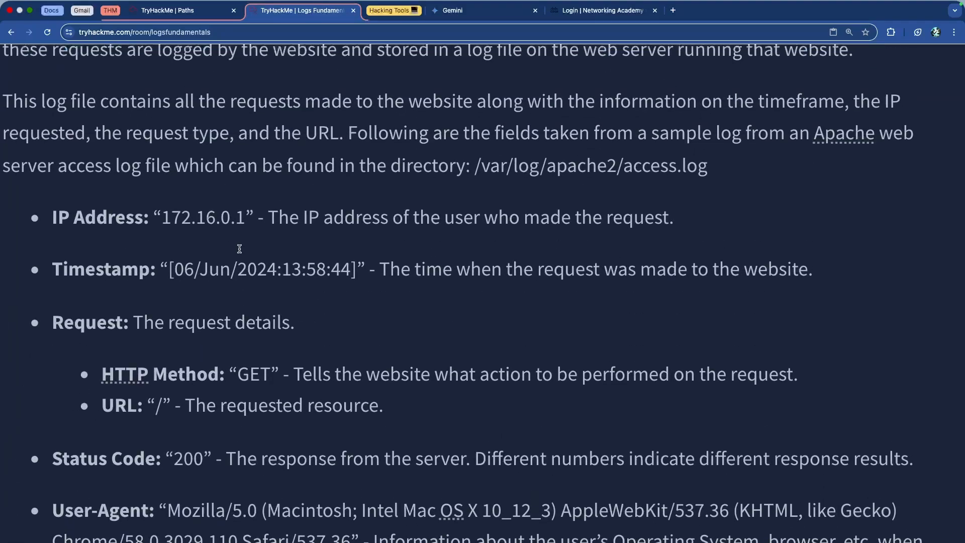
scroll(240, 252, "down", 2)
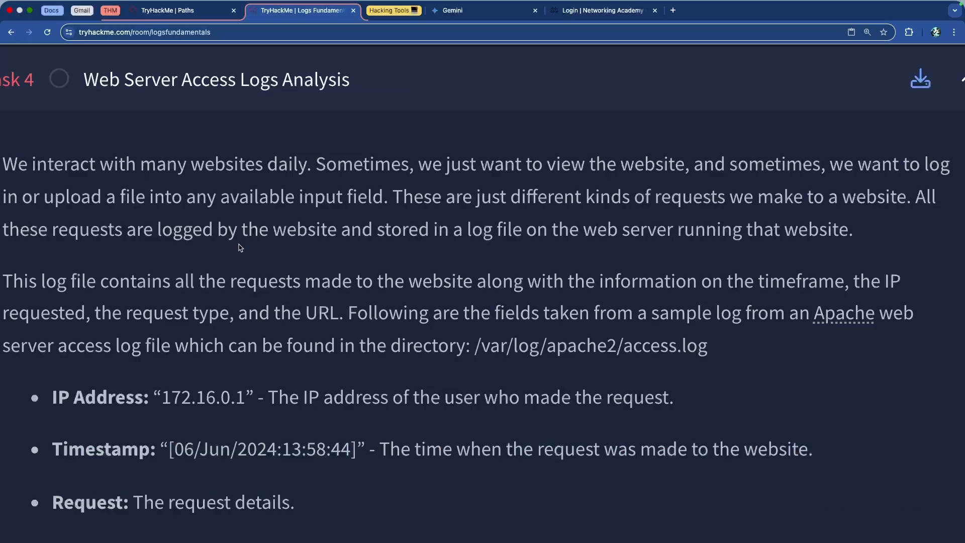
scroll(226, 249, "down", 2)
scroll(226, 249, "down", 6)
scroll(225, 249, "down", 1)
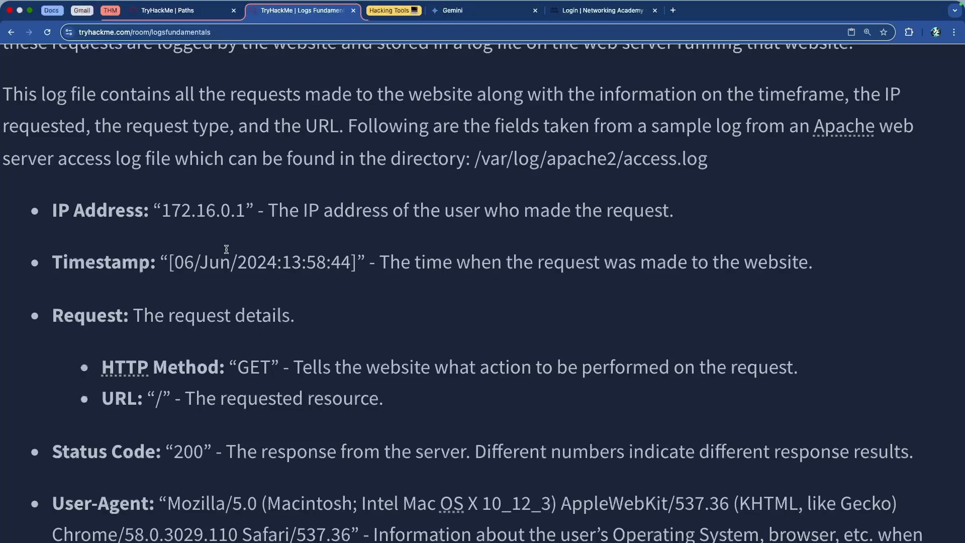
left_click_drag(475, 163, 729, 171)
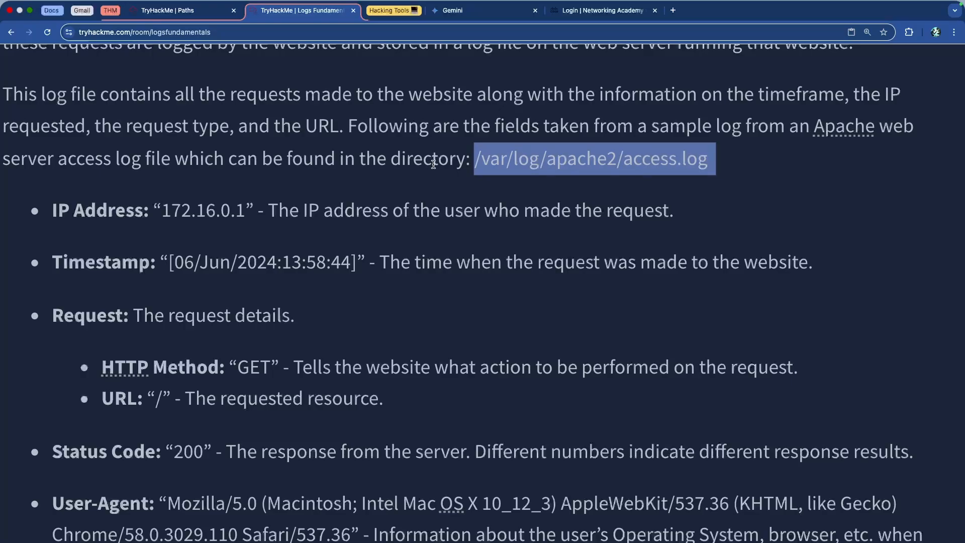
Read the access log field descriptions for IP Address, Timestamp, Request, HTTP Method and URL.
scroll(435, 168, "down", 1)
scroll(435, 168, "down", 1)
double_click(113, 167)
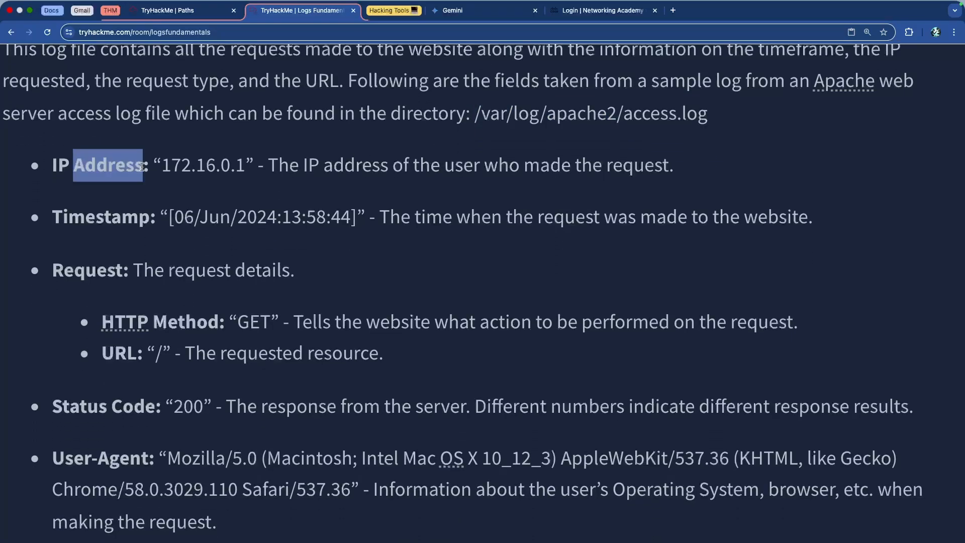
left_click_drag(163, 167, 234, 167)
left_click_drag(319, 168, 654, 174)
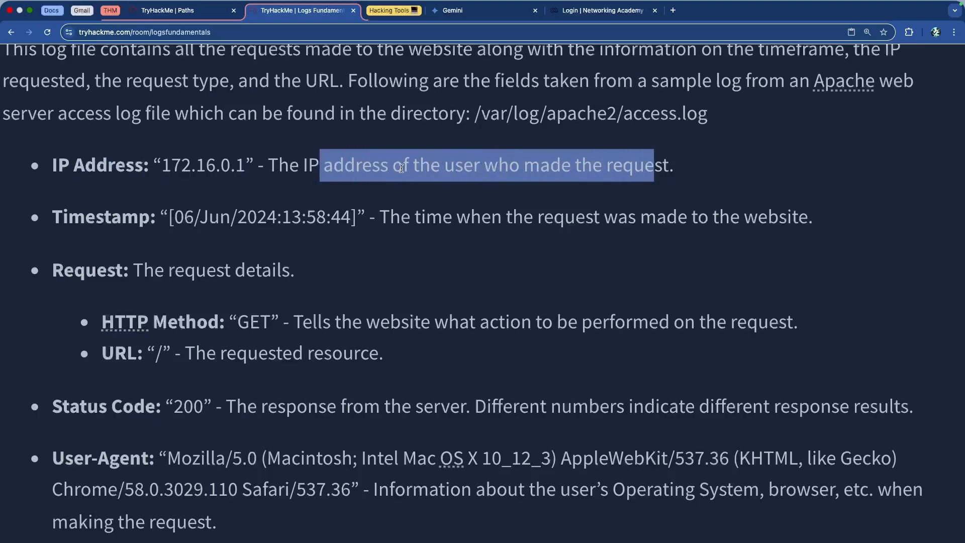
scroll(402, 171, "down", 1)
left_click_drag(85, 194, 391, 196)
left_click(391, 196)
left_click_drag(75, 250, 298, 250)
left_click(299, 251)
left_click_drag(237, 301, 284, 303)
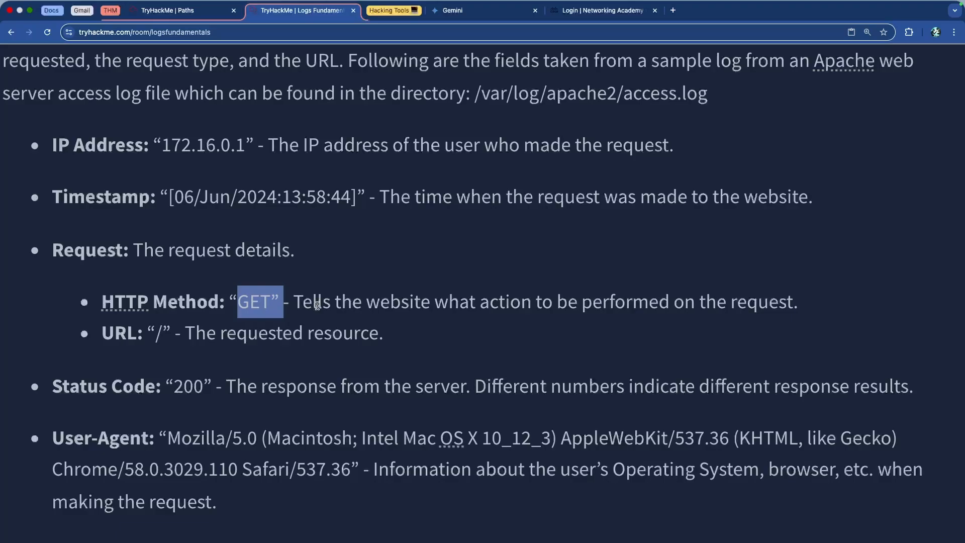
left_click_drag(144, 333, 171, 335)
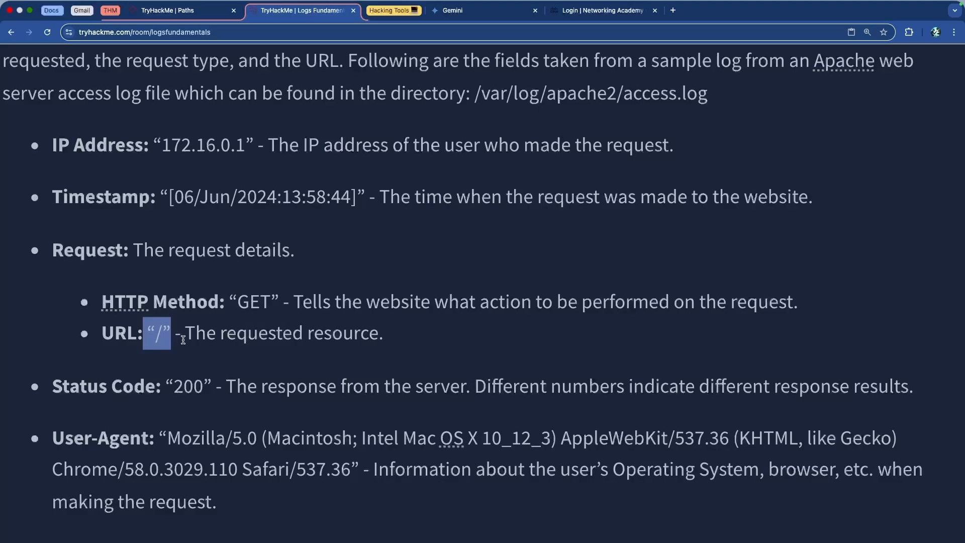